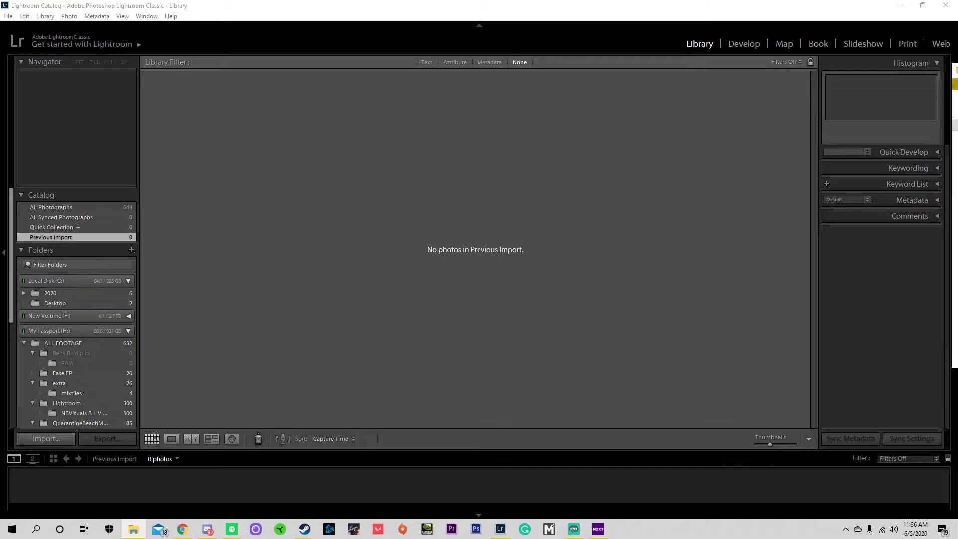
Switch to File Explorer and open the My Passport (H:) drive
key("super+e")
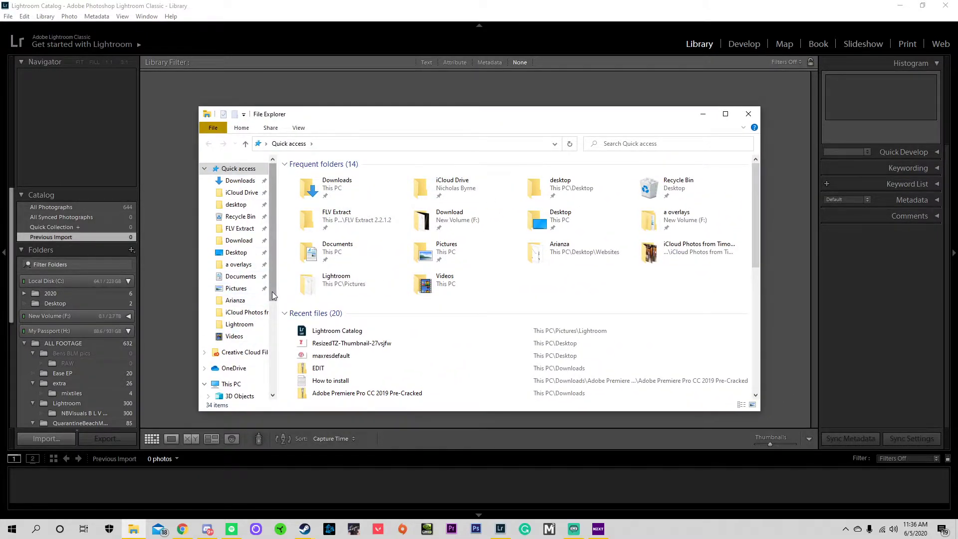
scroll(273, 294, "down", 1)
left_click(232, 340)
double_click(350, 283)
left_click(282, 144)
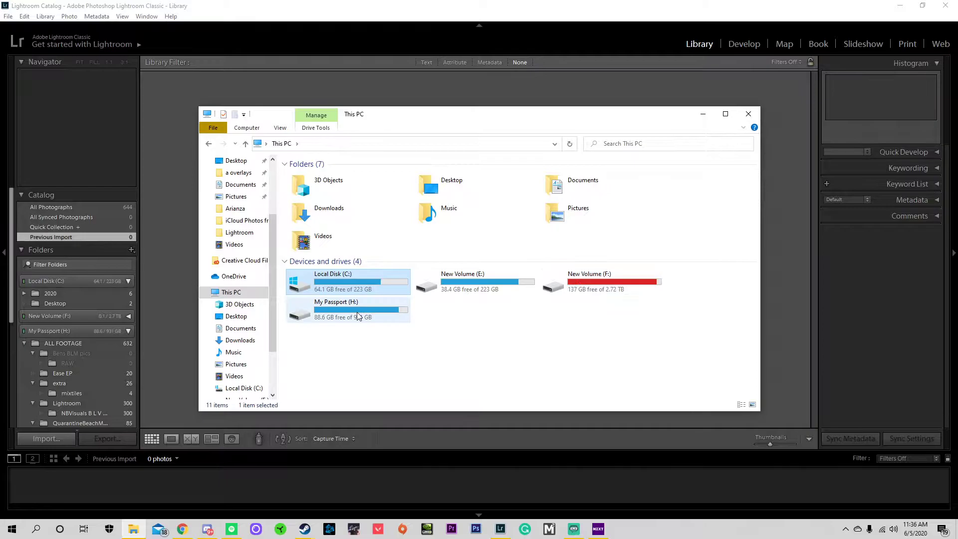
double_click(571, 284)
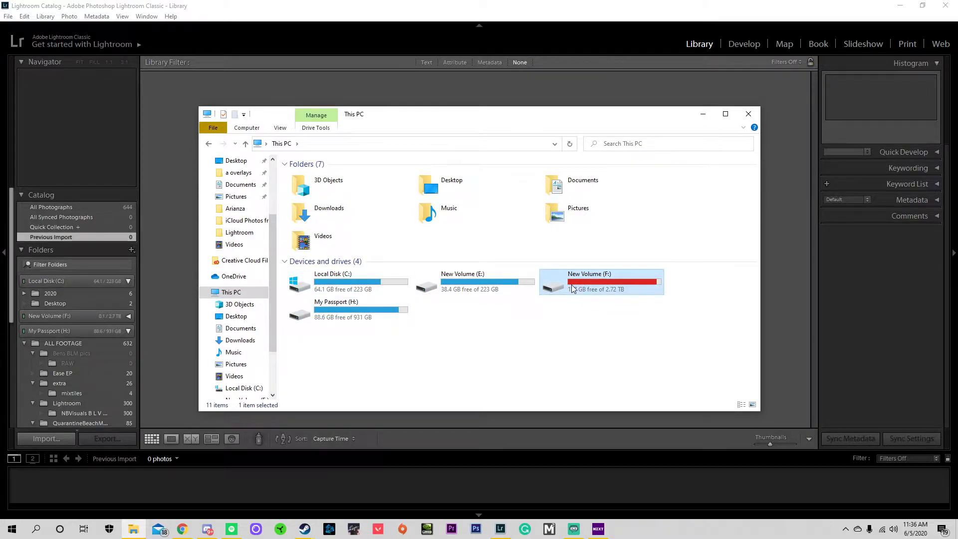
left_click(283, 144)
double_click(334, 308)
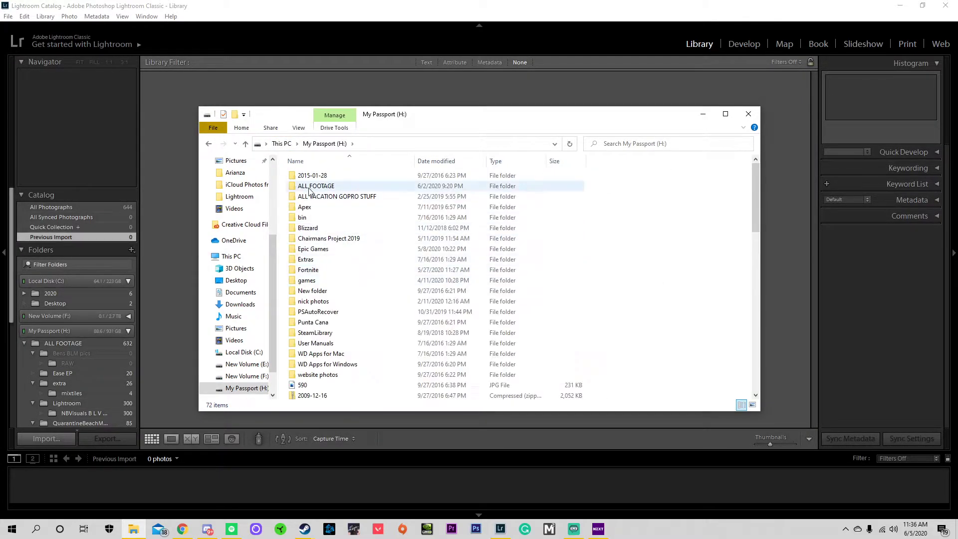
Open the Piermont folder inside ALL FOOTAGE > SynchSMG
double_click(308, 188)
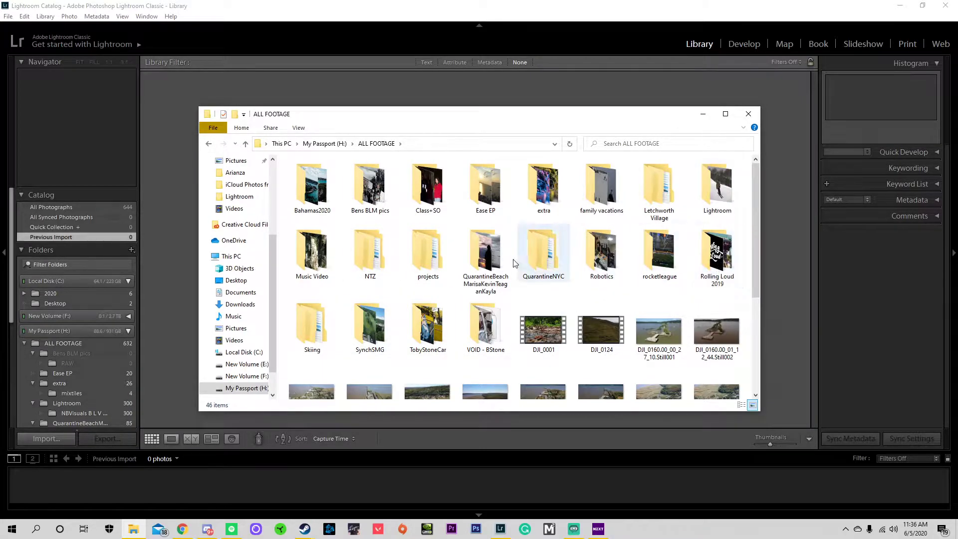
double_click(370, 330)
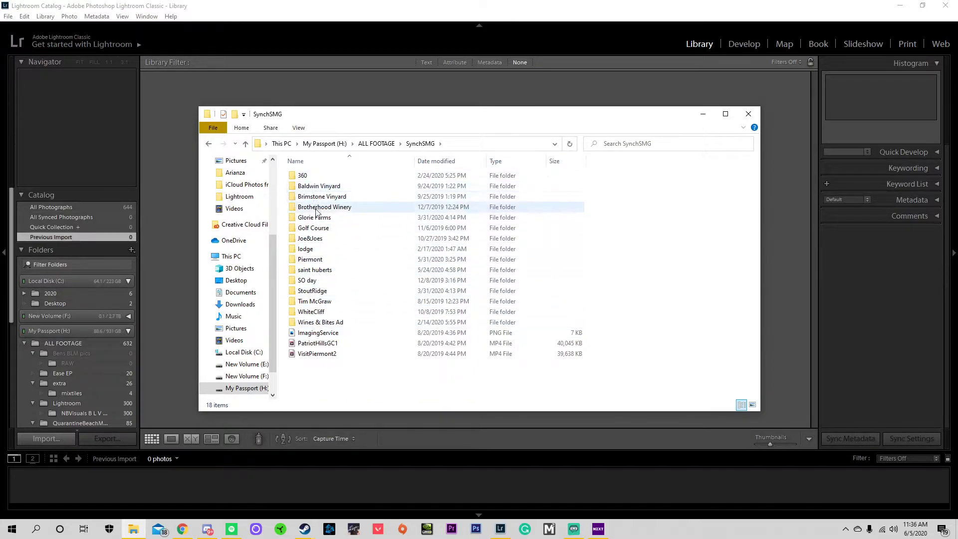
double_click(311, 258)
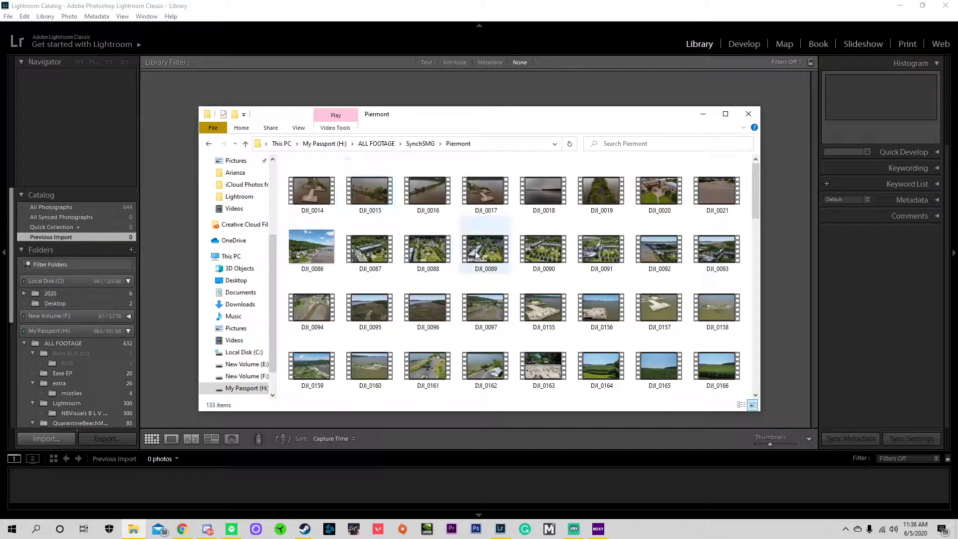
Select the block of drone photos from DJI_0517 through DJI_0539 in the Piermont folder
scroll(475, 255, "down", 10)
scroll(476, 251, "up", 3)
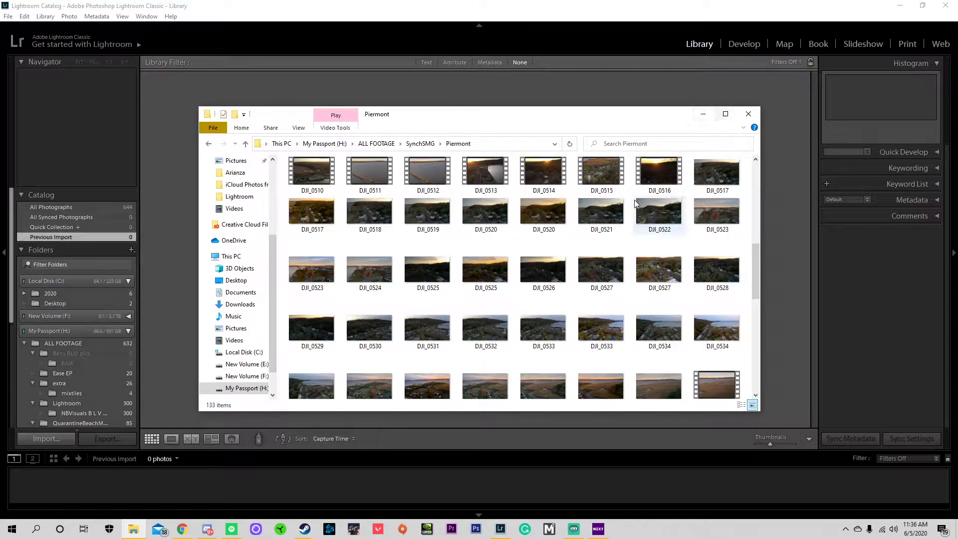
mouse_move(757, 267)
left_mouse_down()
mouse_move(752, 359)
mouse_move(762, 268)
left_mouse_up()
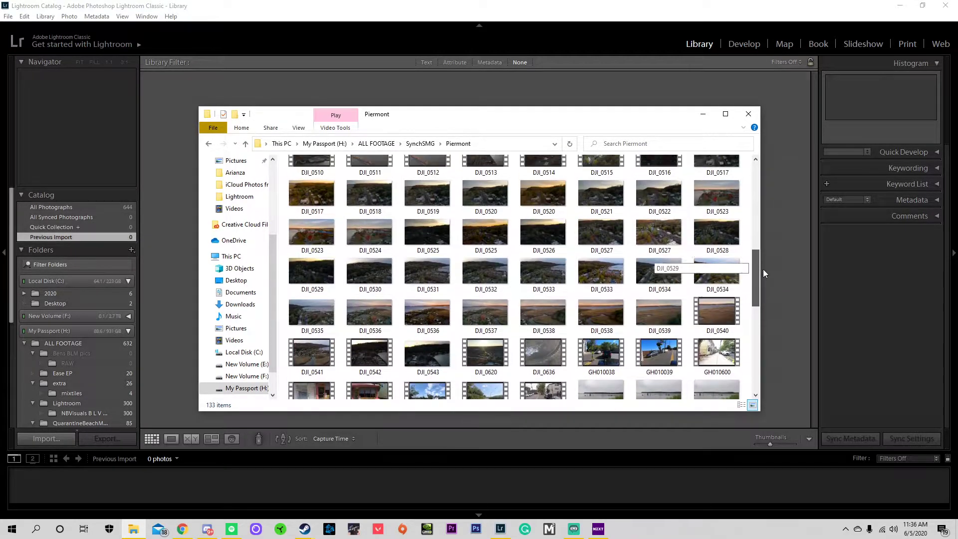
left_click(664, 315)
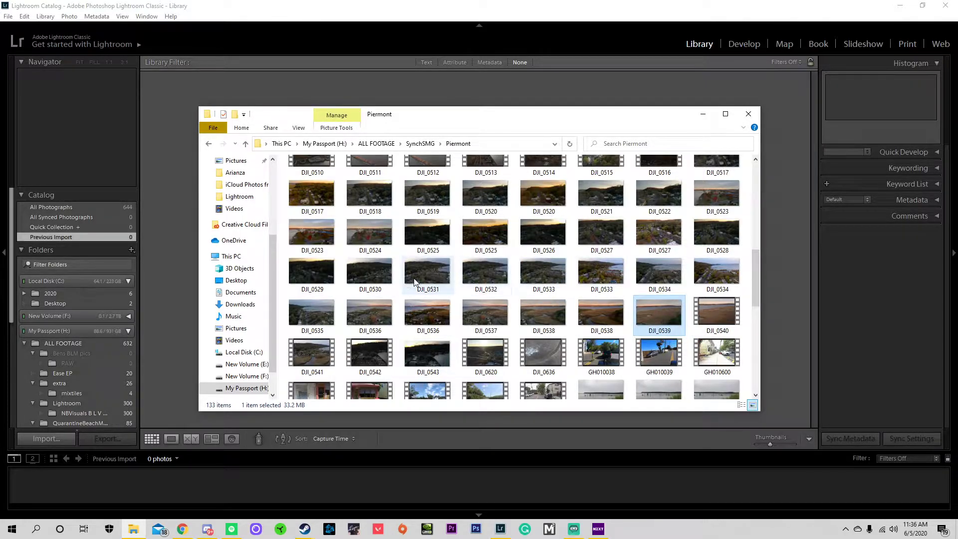
left_click(327, 205, "shift")
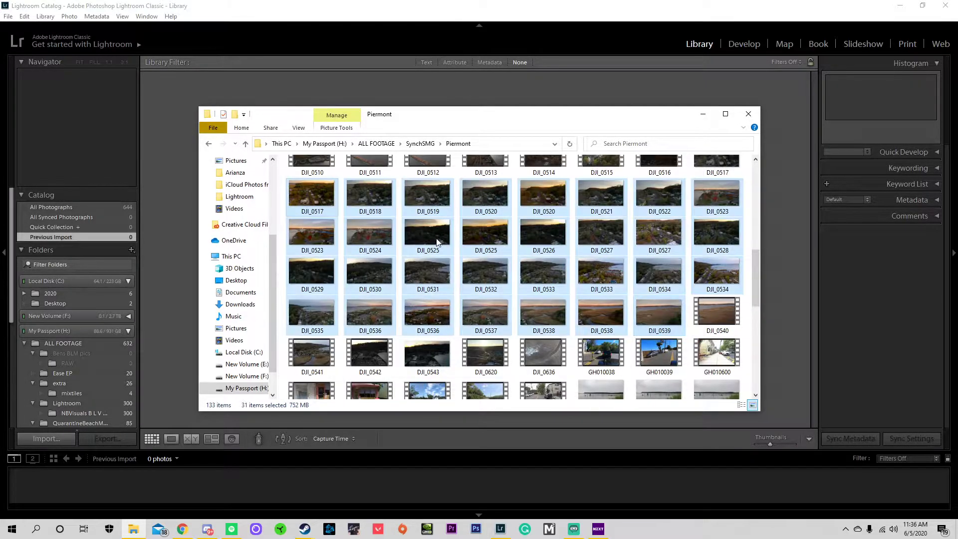
Bring the selected drone photos into Lightroom and import them by adding them to the catalog
mouse_move(755, 262)
left_mouse_down()
mouse_move(768, 160)
mouse_move(776, 238)
mouse_move(750, 340)
mouse_move(756, 264)
left_mouse_up()
left_click_drag(533, 263, 175, 258)
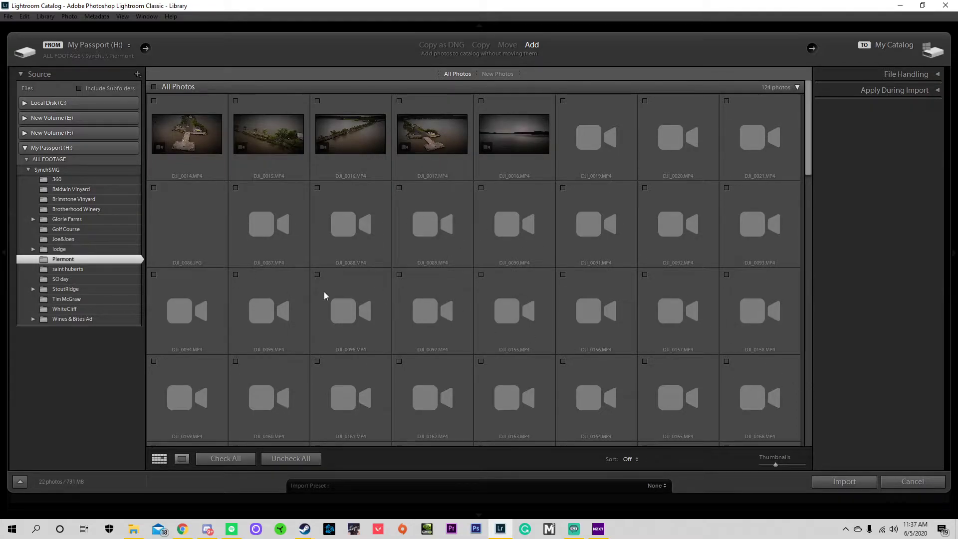
left_click(849, 485)
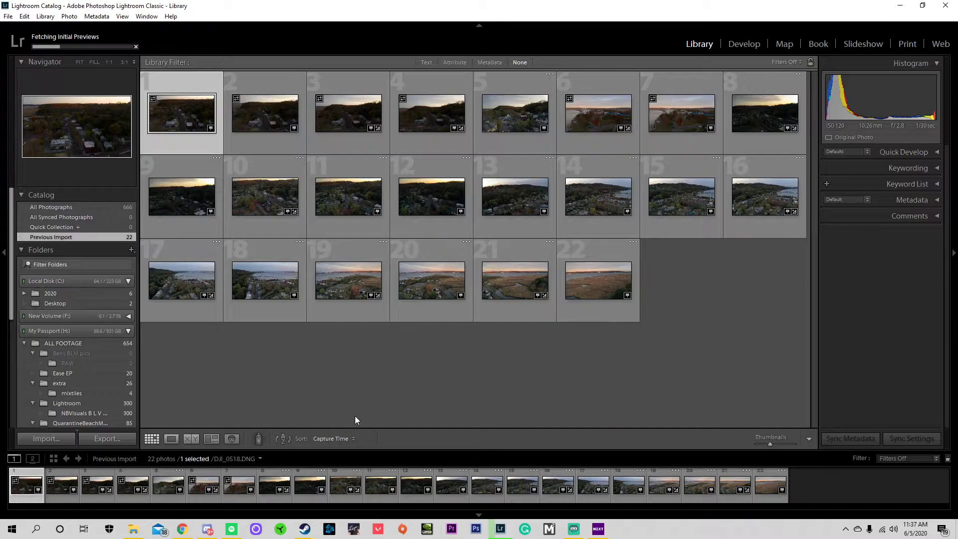
left_click(46, 440)
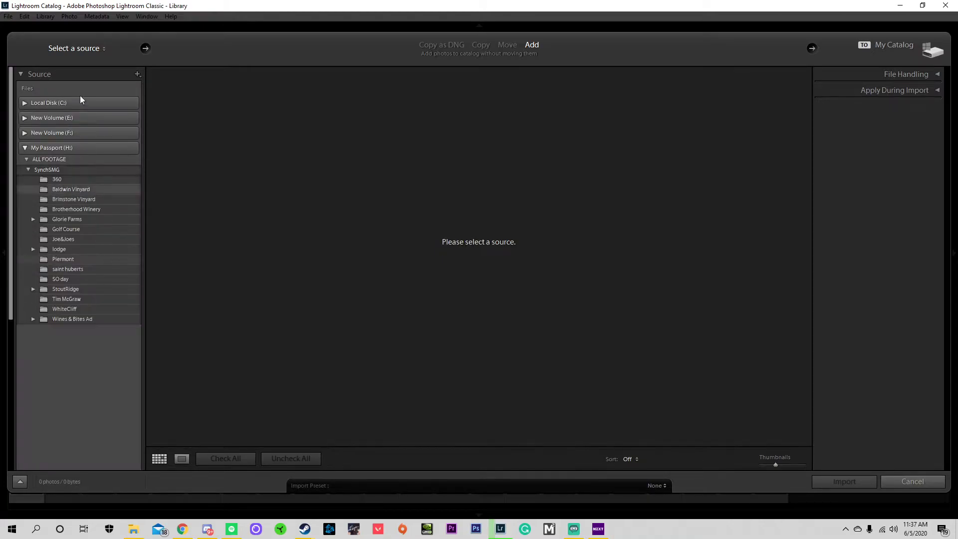
left_click(907, 481)
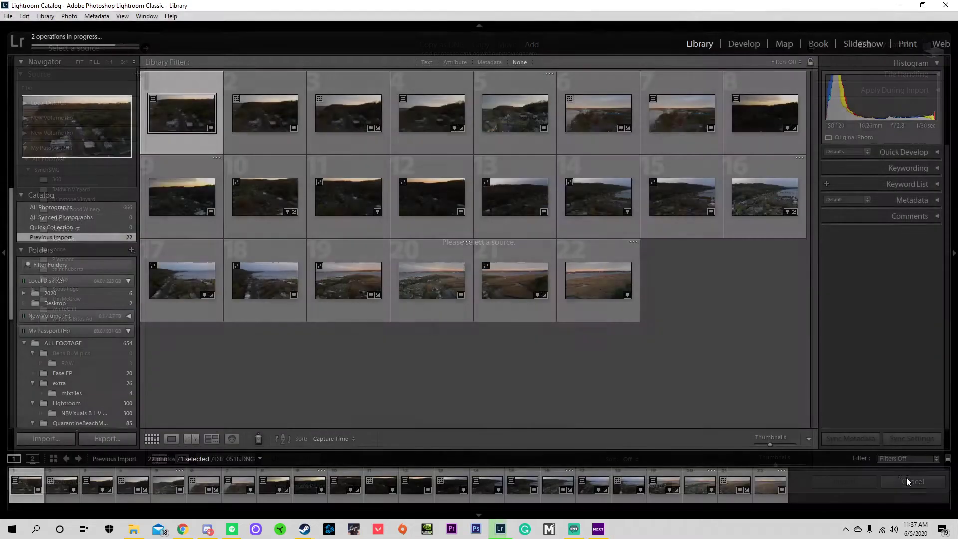
left_click(133, 528)
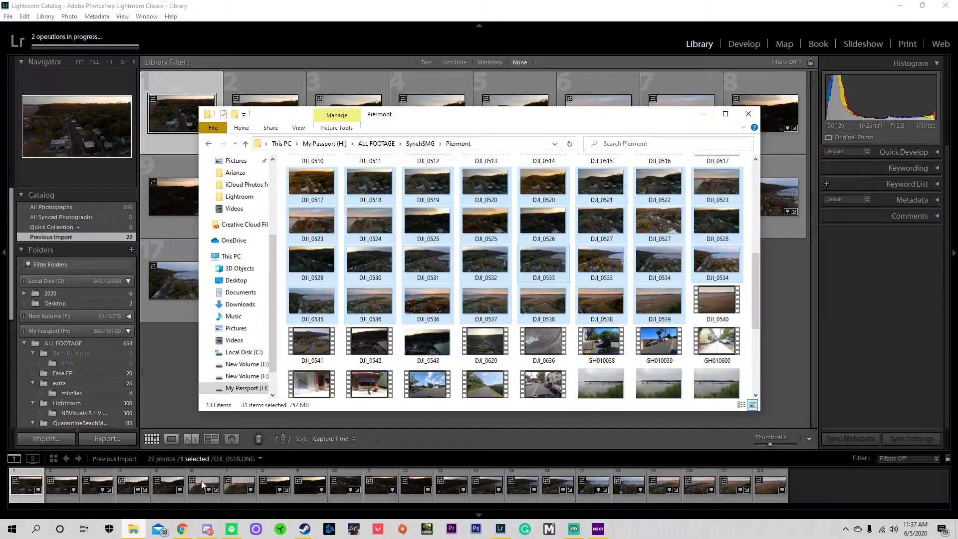
left_click(702, 114)
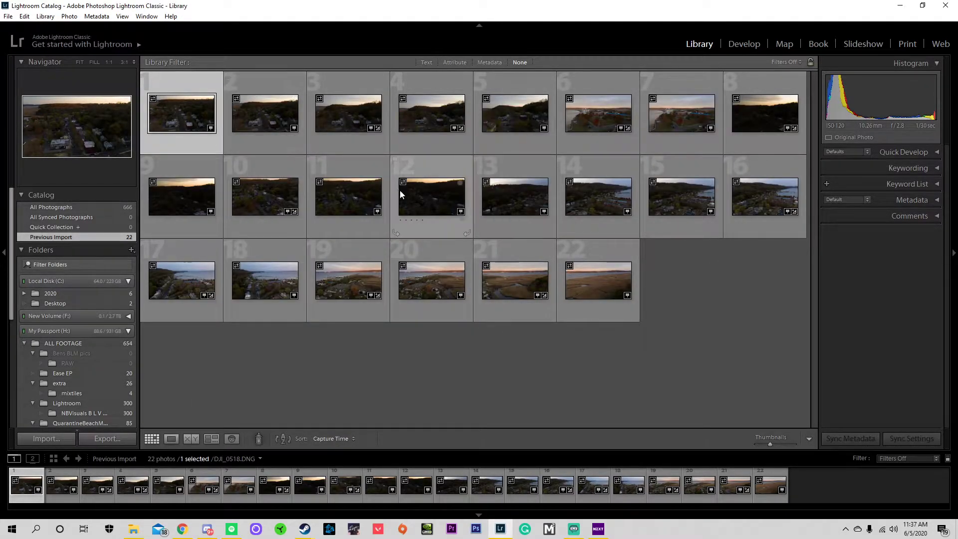
Switch to the Develop module and view several of the imported photos, ending on DJI_0527
left_click(740, 44)
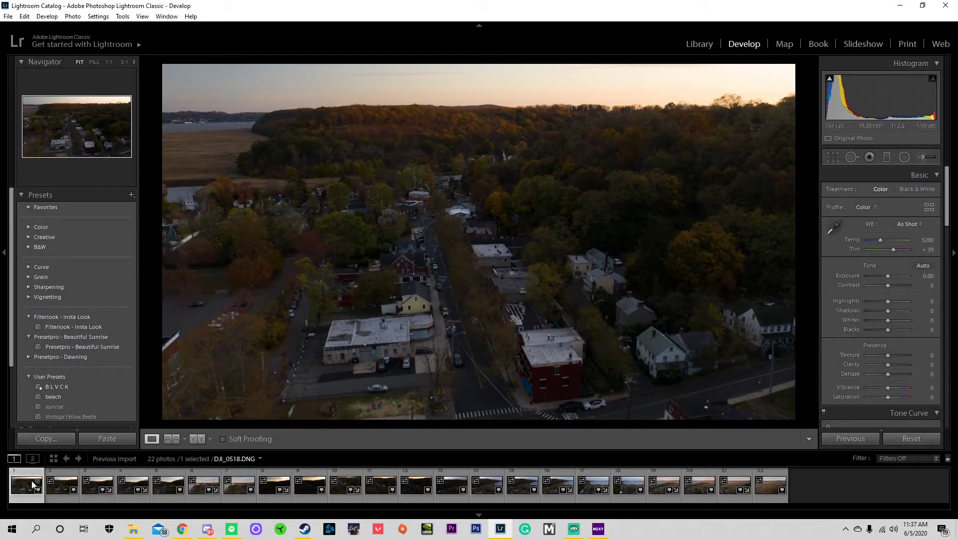
left_click(64, 488)
left_click(100, 482)
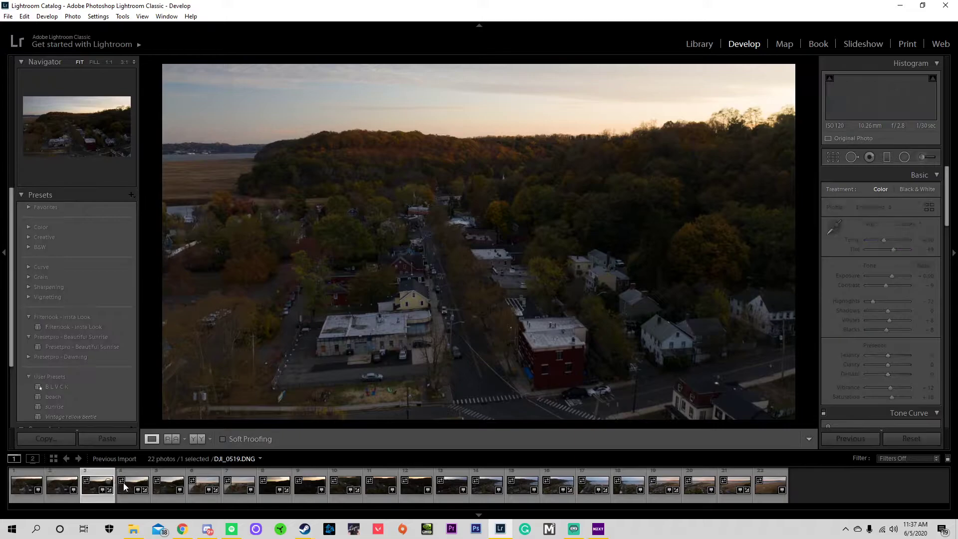
left_click(138, 488)
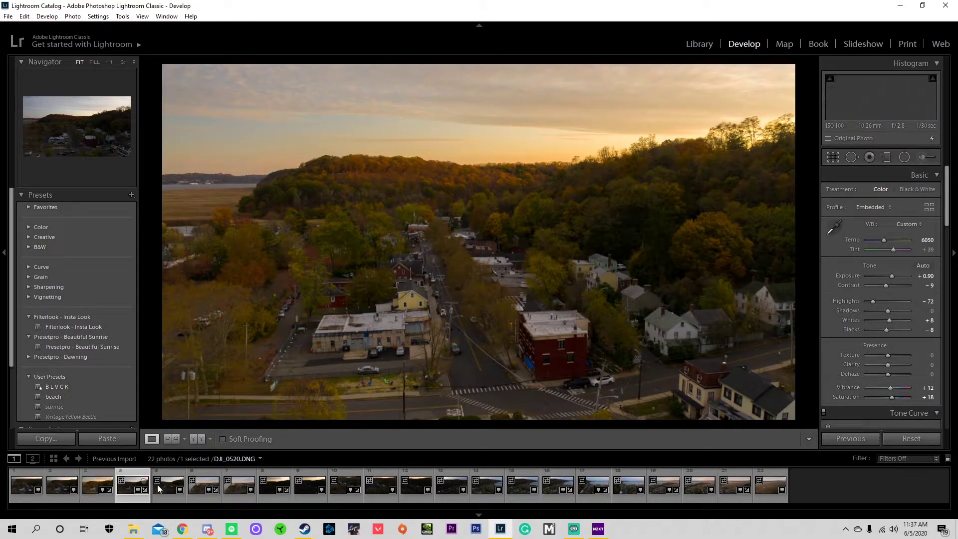
left_click(170, 489)
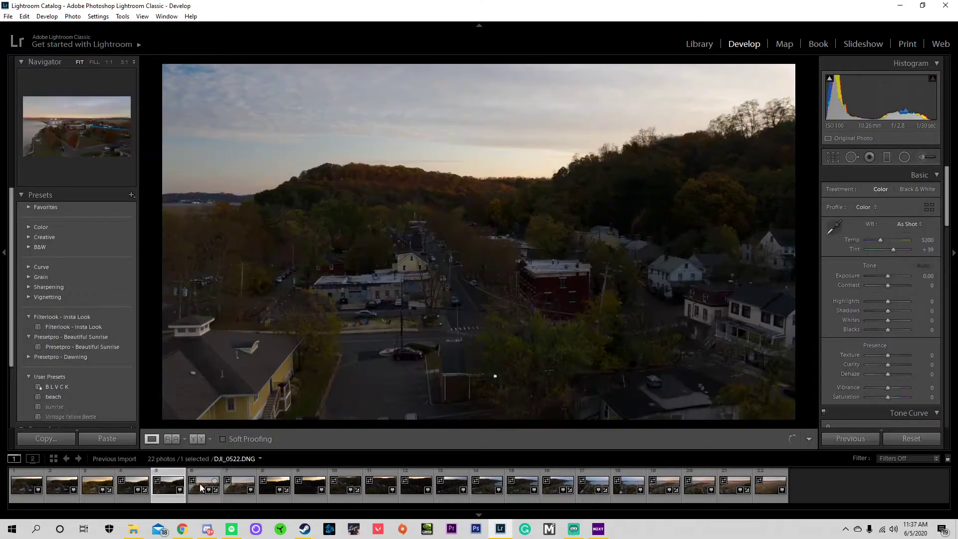
left_click(207, 489)
left_click(349, 486)
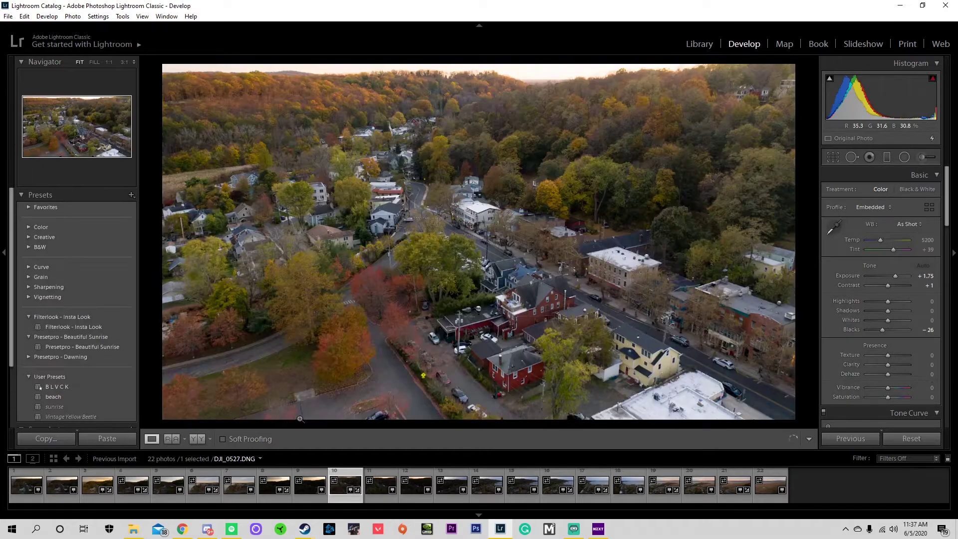
Browse back through the imported photos one by one to the first one, DJI_0518, to examine their edits and lighting
key("Left")
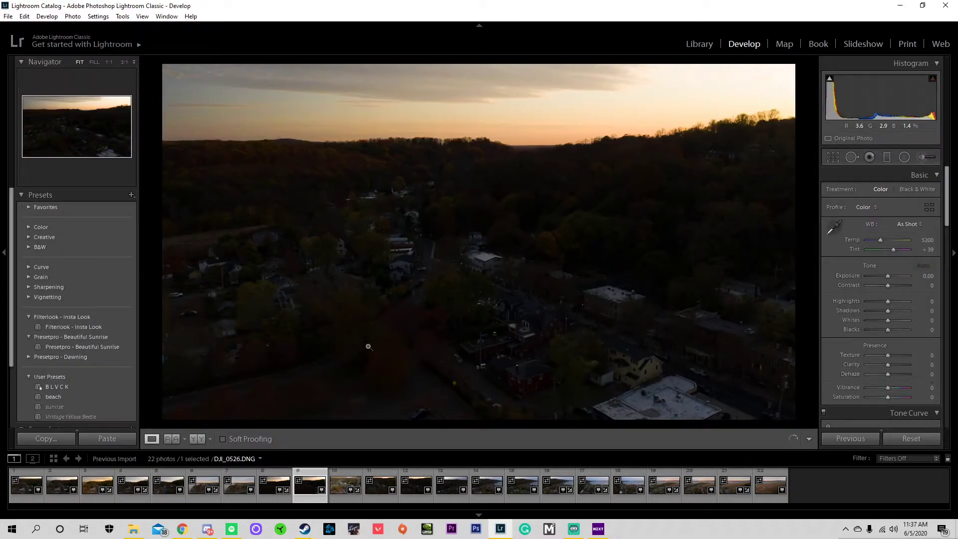
key("Left")
key("Left")
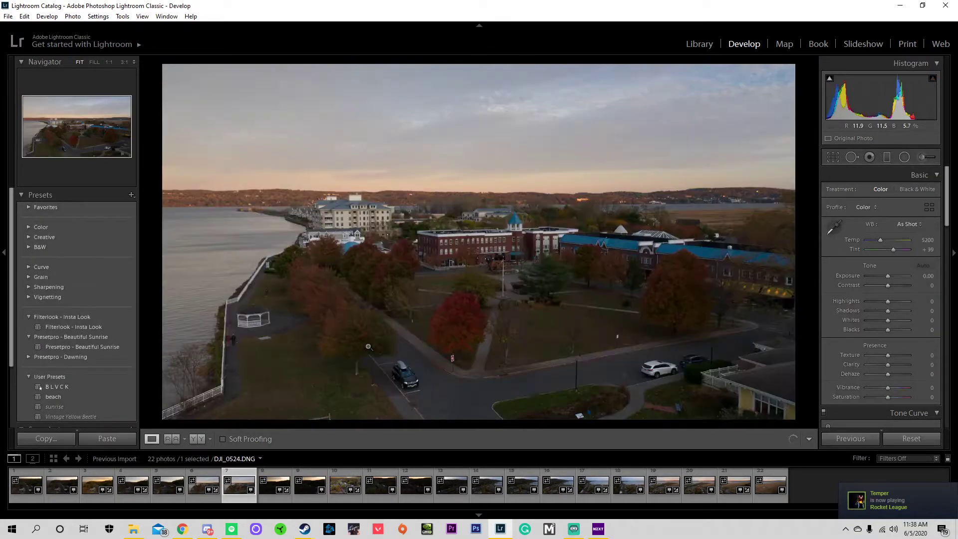
key("Left")
key("Left")
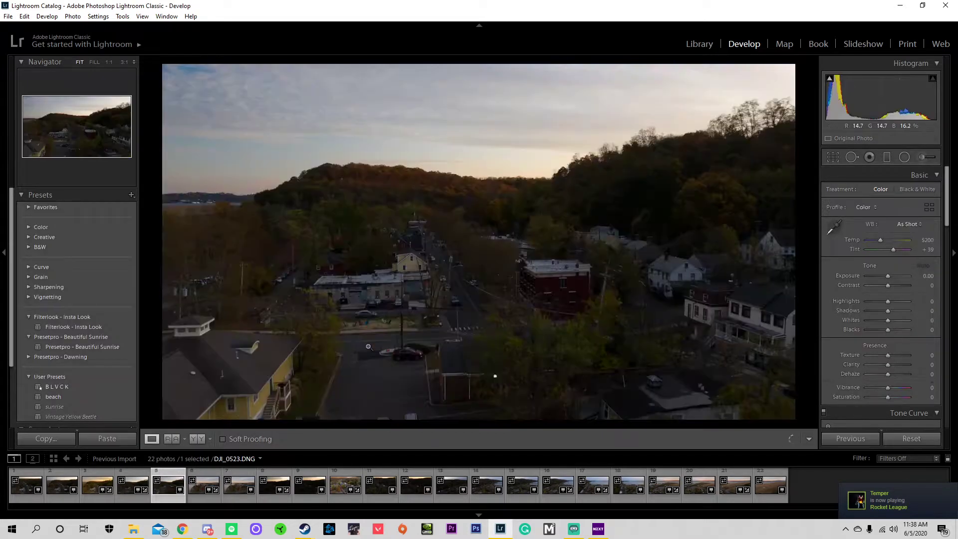
key("Left")
key("Left")
key("Left")
key("Left")
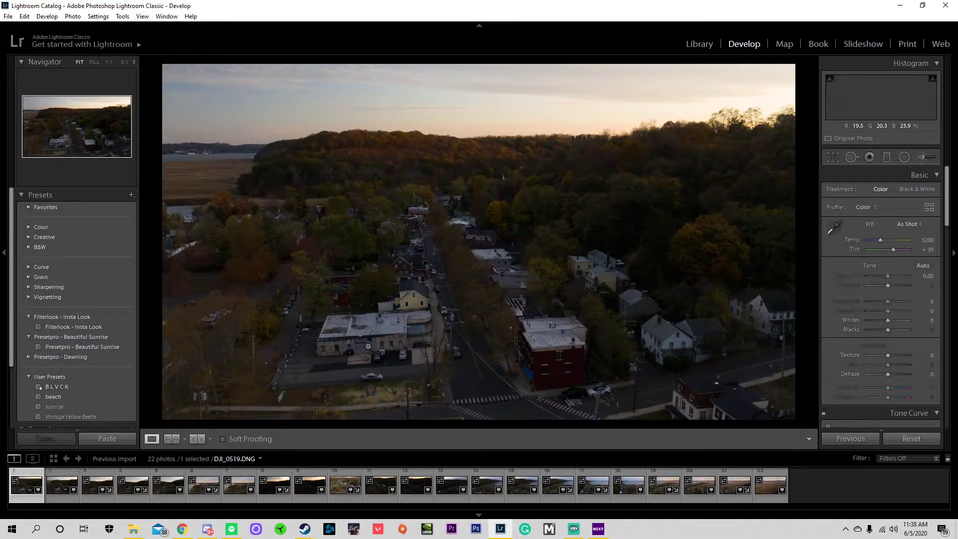
key("Left")
key("Right")
key("Right")
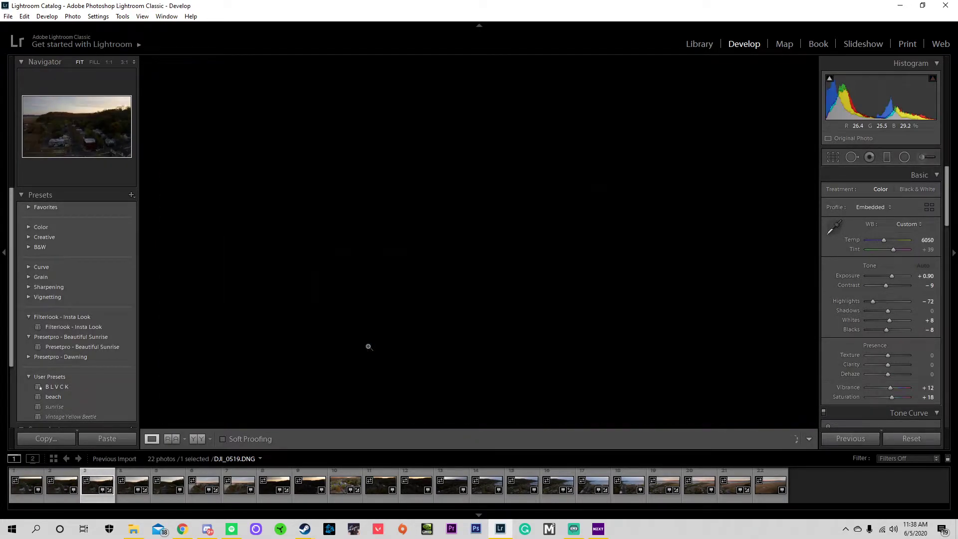
key("Left")
key("Left")
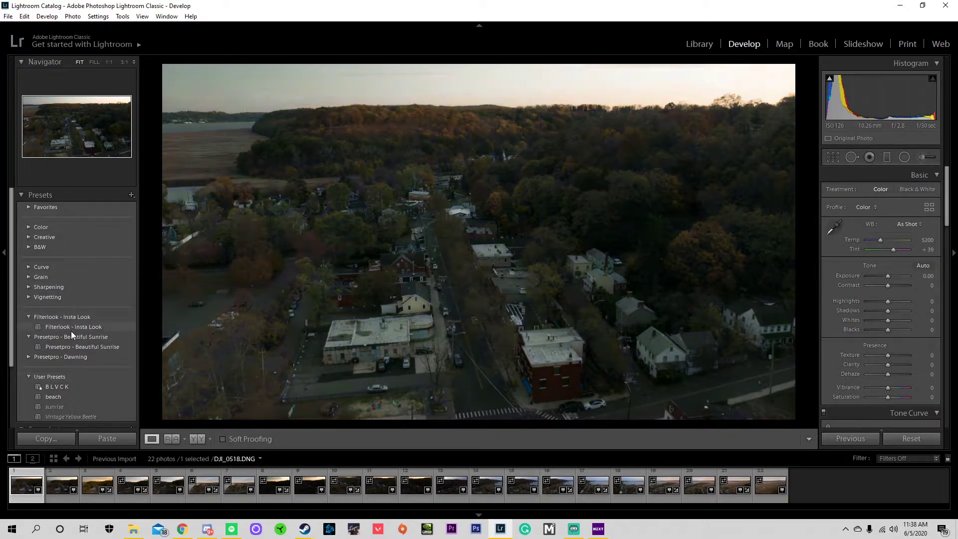
Pick the marsh and river photo DJI_0538 from the imported photos and reset its develop settings
scroll(71, 330, "down", 2)
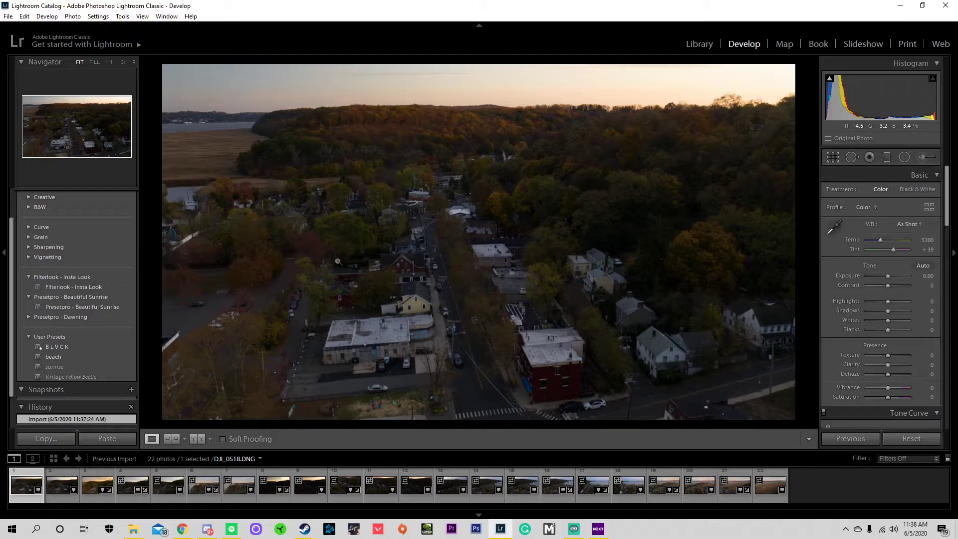
left_click(94, 488)
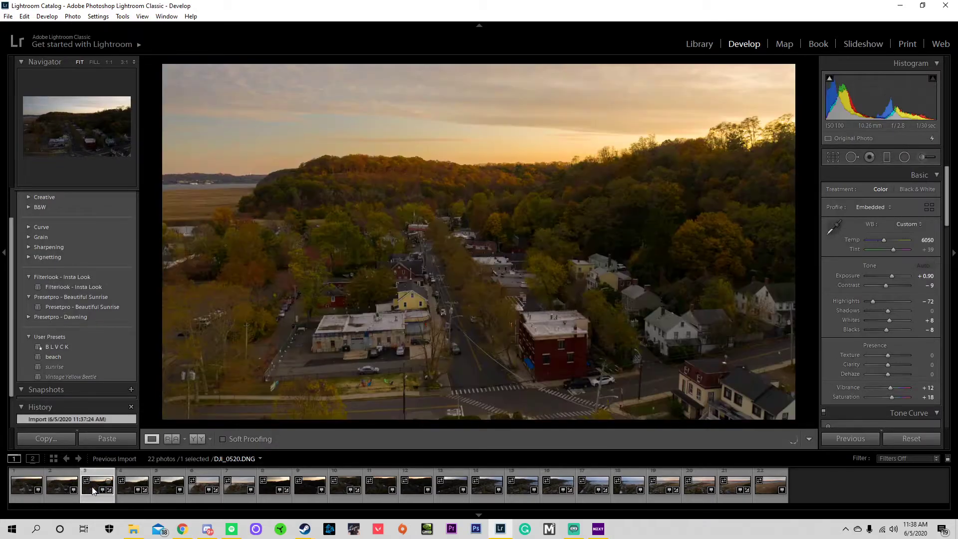
left_click(200, 489)
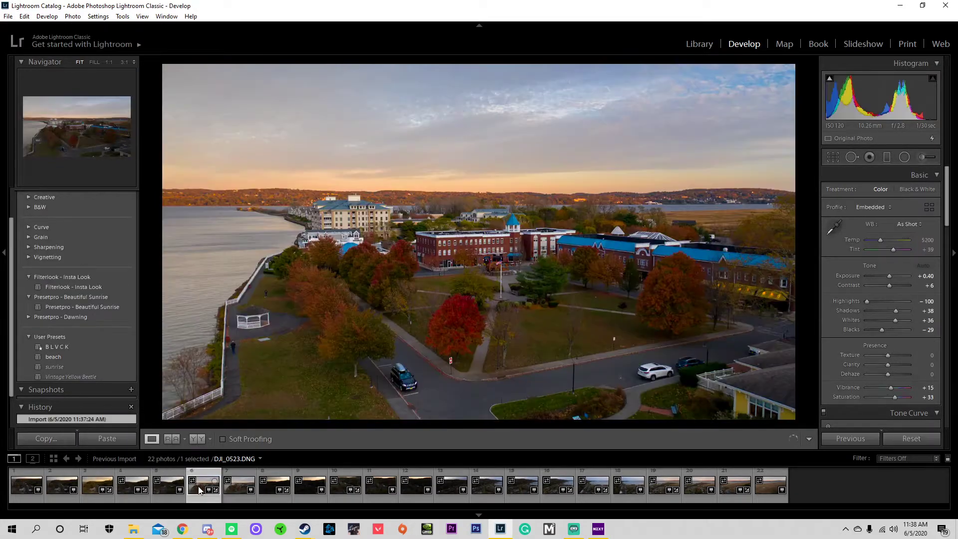
left_click(231, 490)
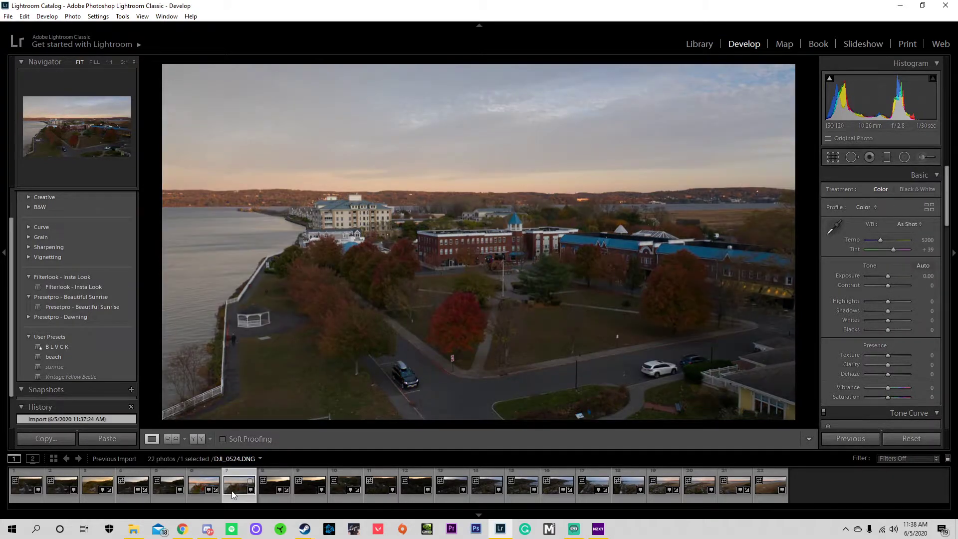
left_click(729, 487)
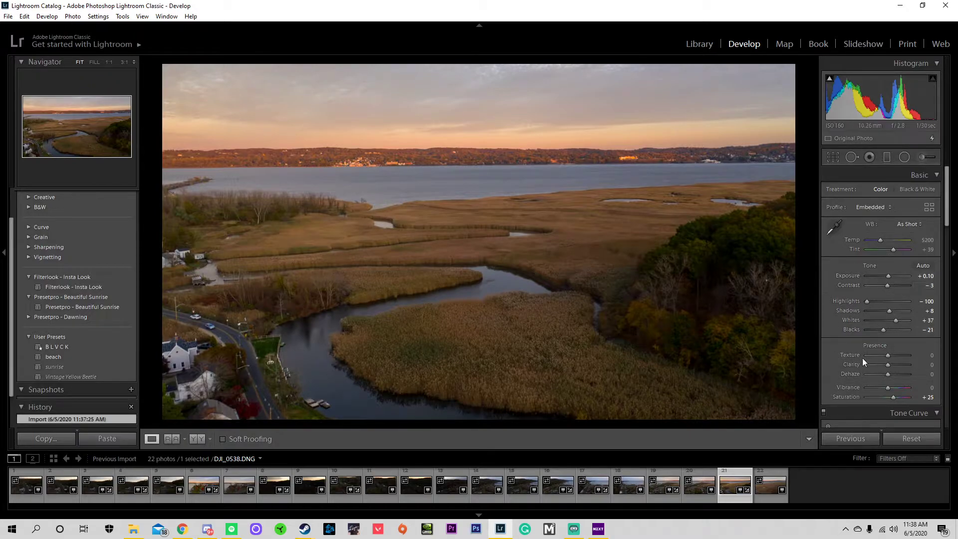
left_click(895, 438)
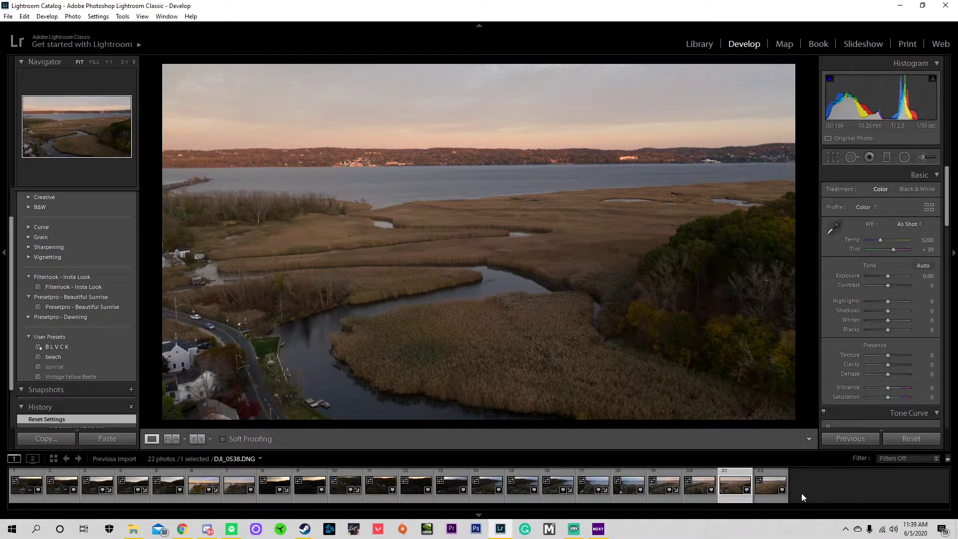
left_click(765, 489)
left_click(735, 486)
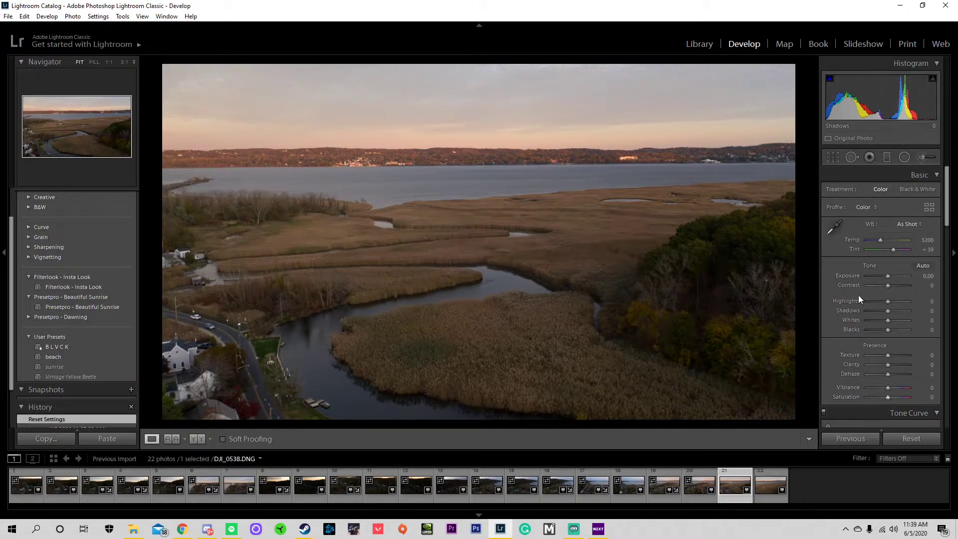
Look over the available develop adjustments, from Basic through Tone Curve and HSL down to Split Toning
scroll(858, 295, "down", 5)
scroll(860, 306, "up", 5)
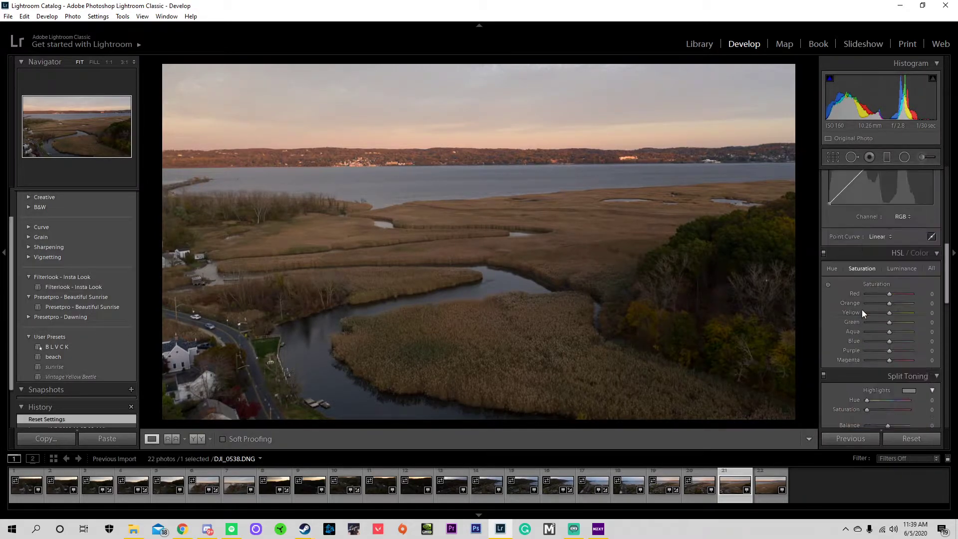
scroll(855, 311, "down", 10)
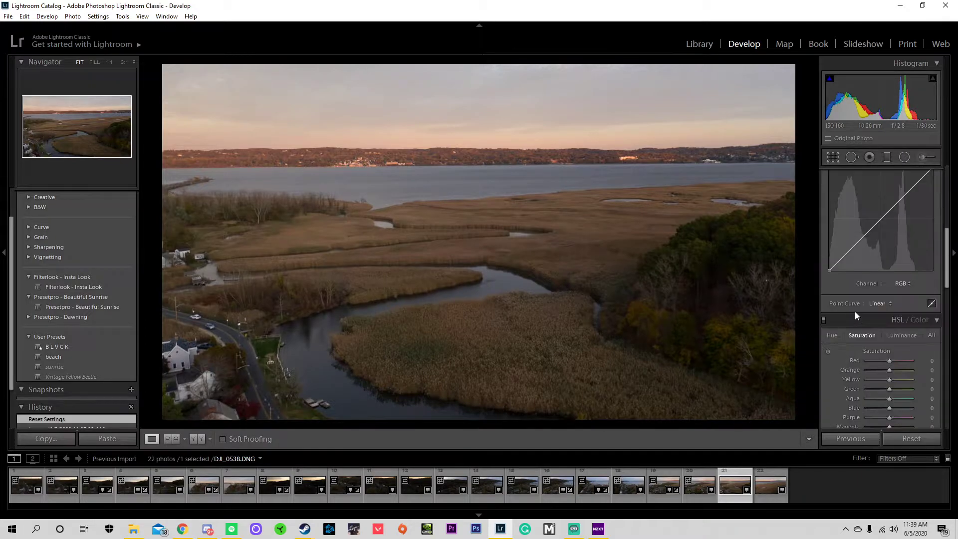
scroll(857, 321, "up", 10)
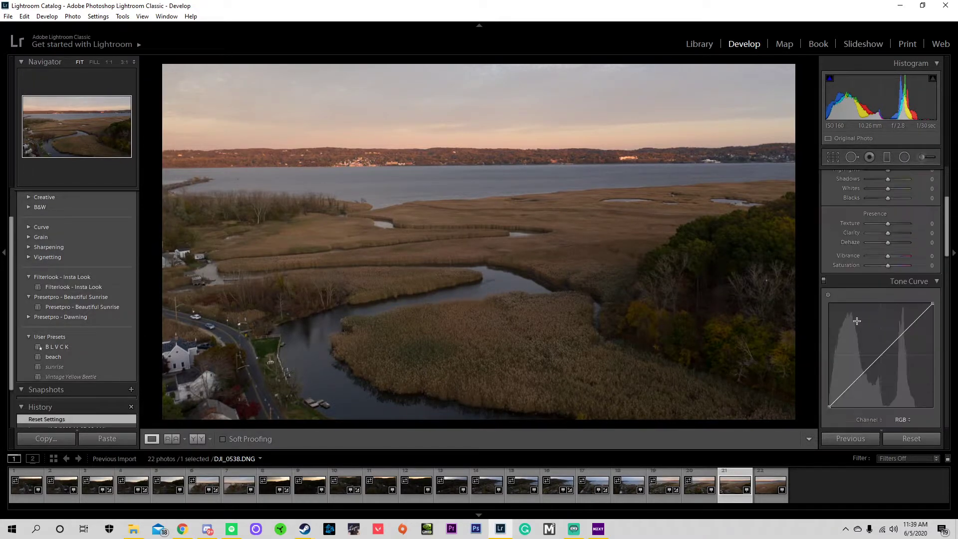
scroll(893, 346, "down", 15)
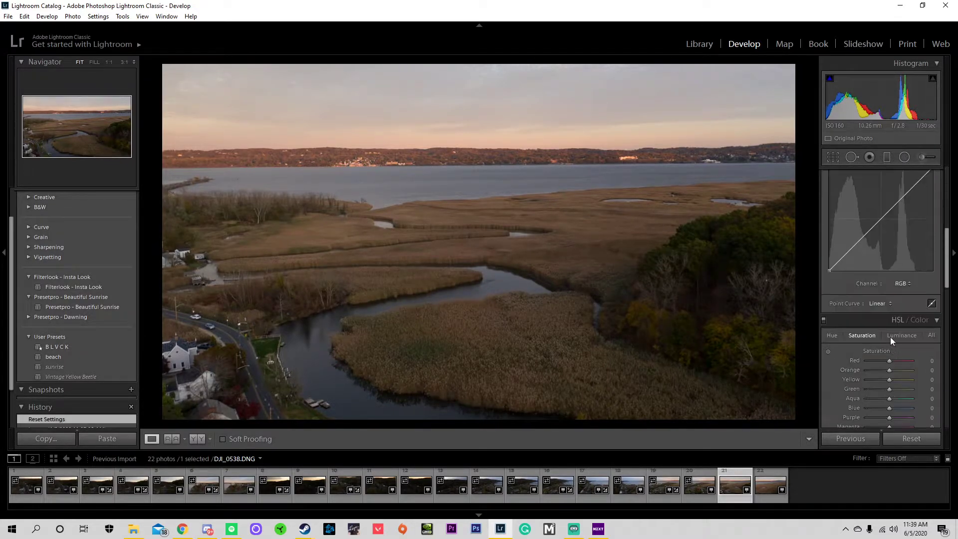
scroll(890, 291, "up", 15)
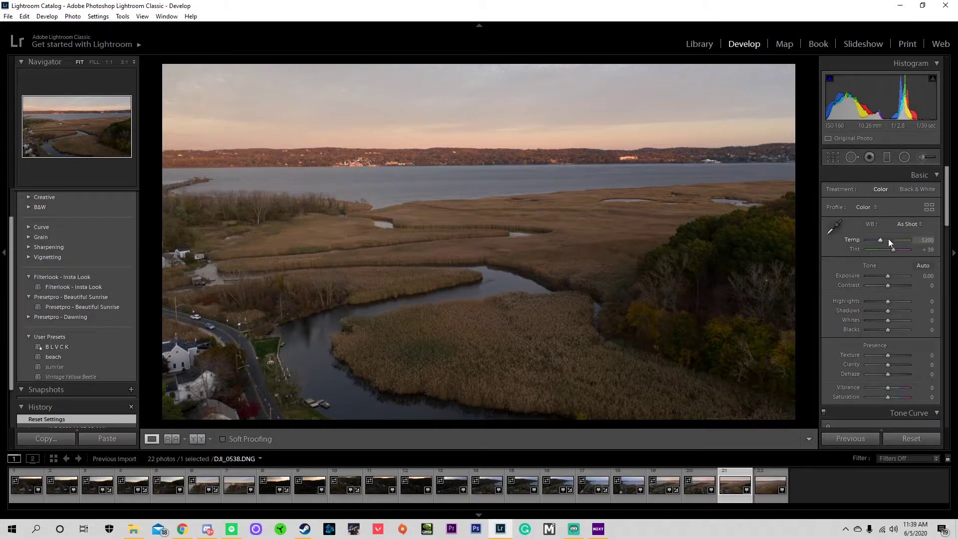
Try a warmer white balance with temperature 6167 and tint +54, and reset the photo's develop settings
mouse_move(879, 238)
left_mouse_down()
mouse_move(891, 238)
mouse_move(864, 238)
mouse_move(896, 234)
mouse_move(874, 235)
mouse_move(884, 234)
left_mouse_up()
left_click(903, 439)
left_click_drag(882, 240, 885, 238)
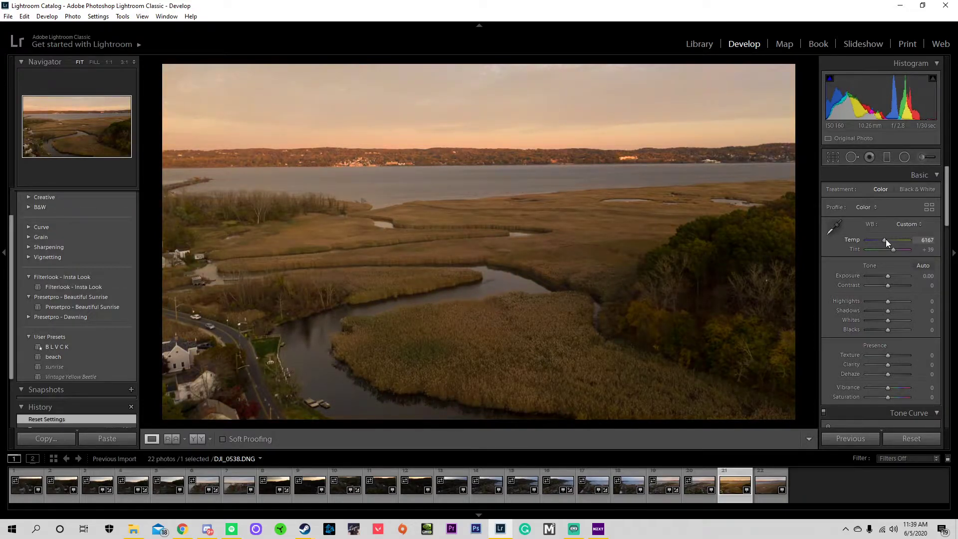
left_click(920, 438)
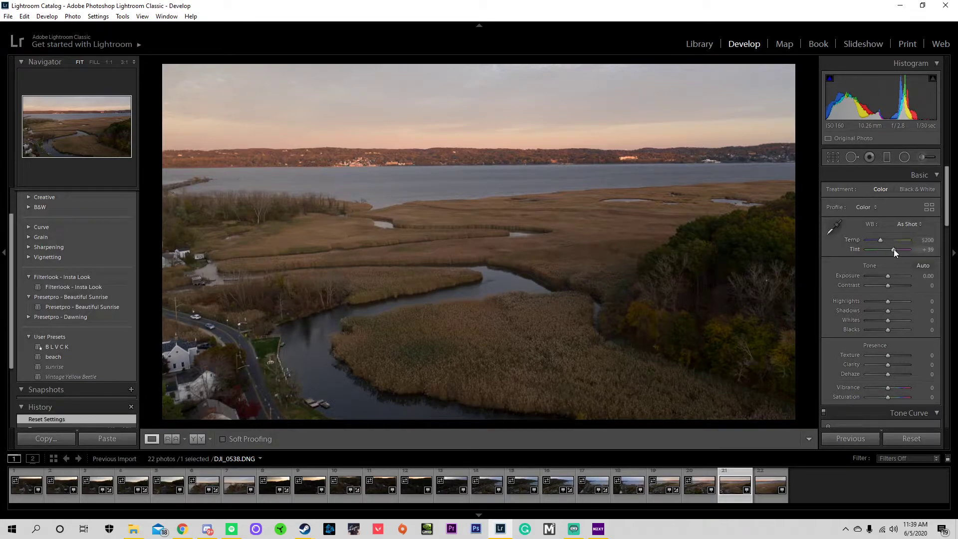
mouse_move(892, 249)
left_mouse_down()
mouse_move(883, 249)
mouse_move(902, 251)
mouse_move(885, 238)
mouse_move(894, 249)
left_mouse_up()
left_click(894, 443)
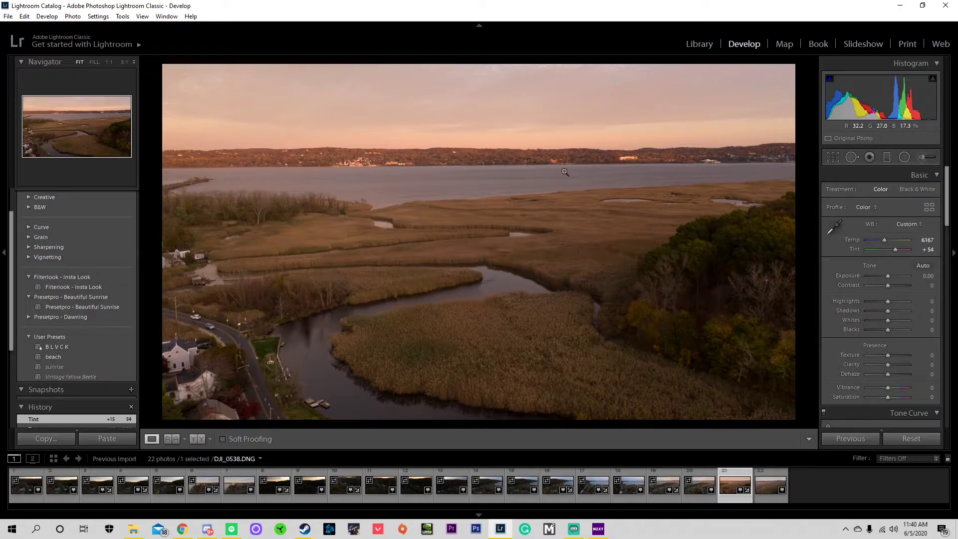
left_click(899, 438)
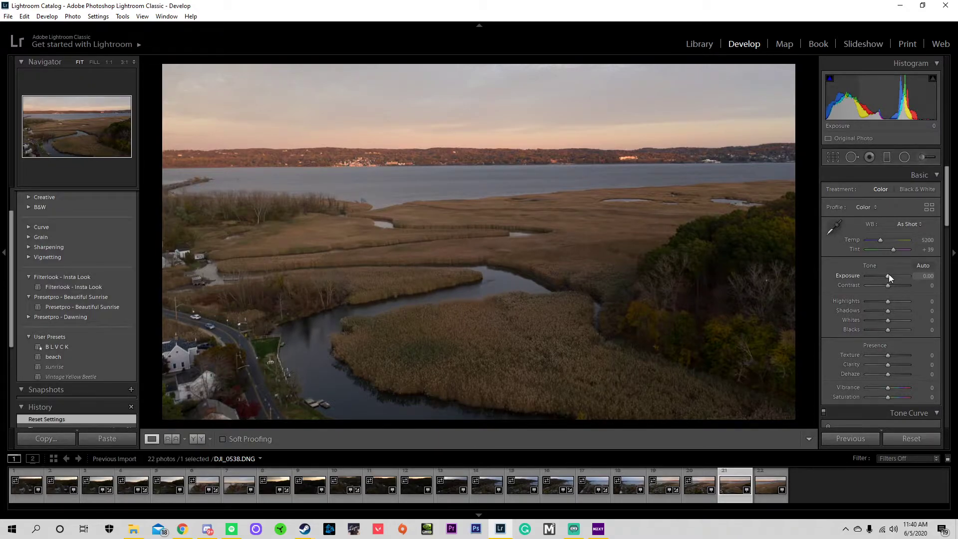
Try the automatic tone adjustment and a manual exposure of about +0.48, resetting the photo's settings after each
left_click(922, 265)
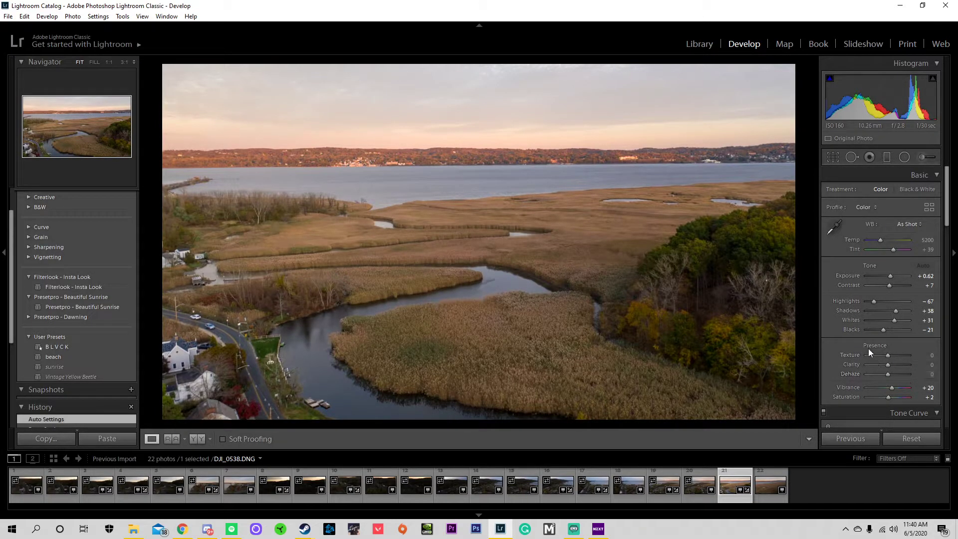
left_click(904, 438)
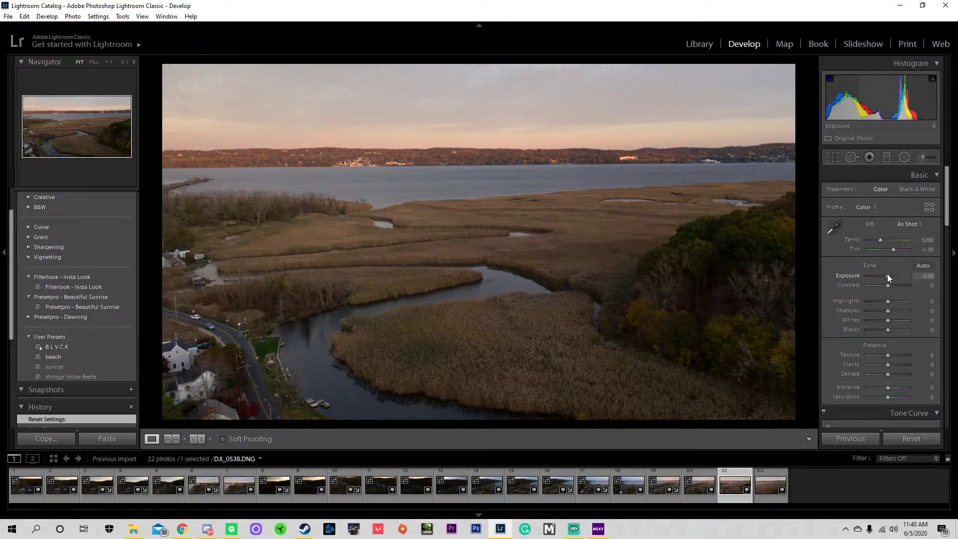
left_click_drag(887, 278, 888, 274)
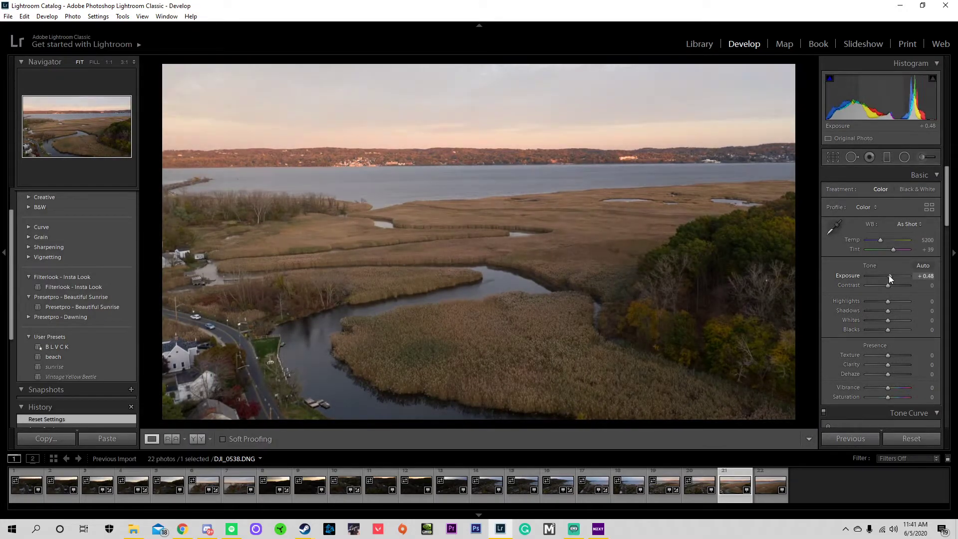
left_click(910, 438)
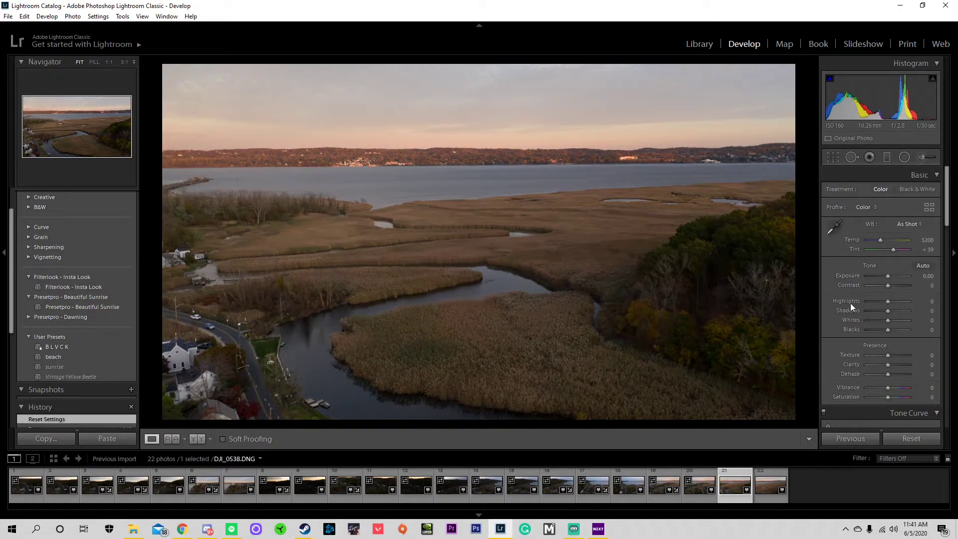
Brighten the photo slightly by setting the exposure to 0.1 and raising it to 0.2
left_click(917, 276)
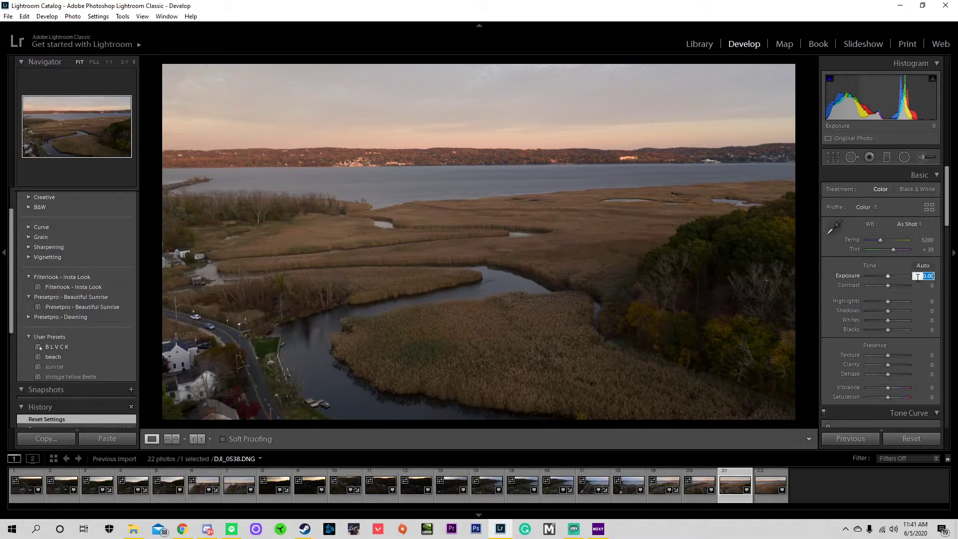
type("0.1")
key("Return")
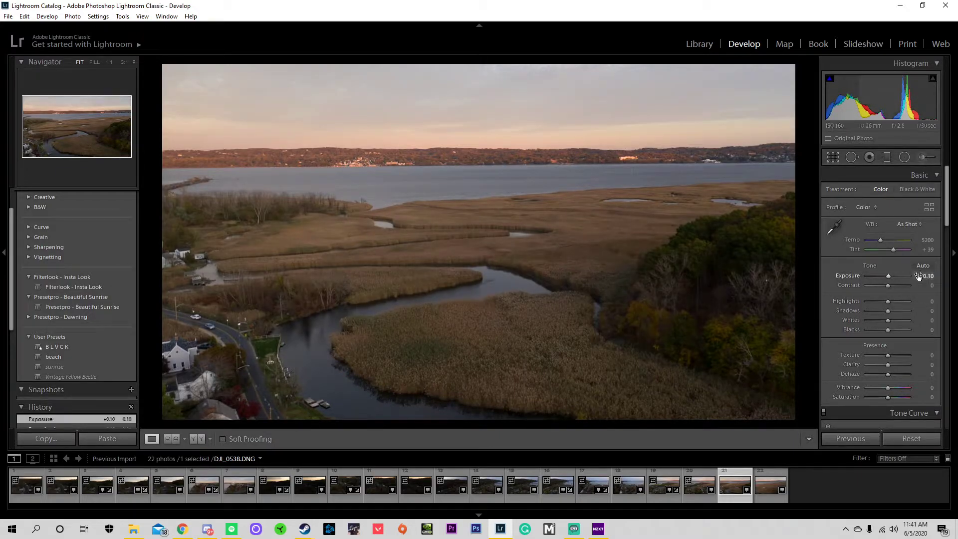
left_click(918, 276)
type("0.2")
key("Return")
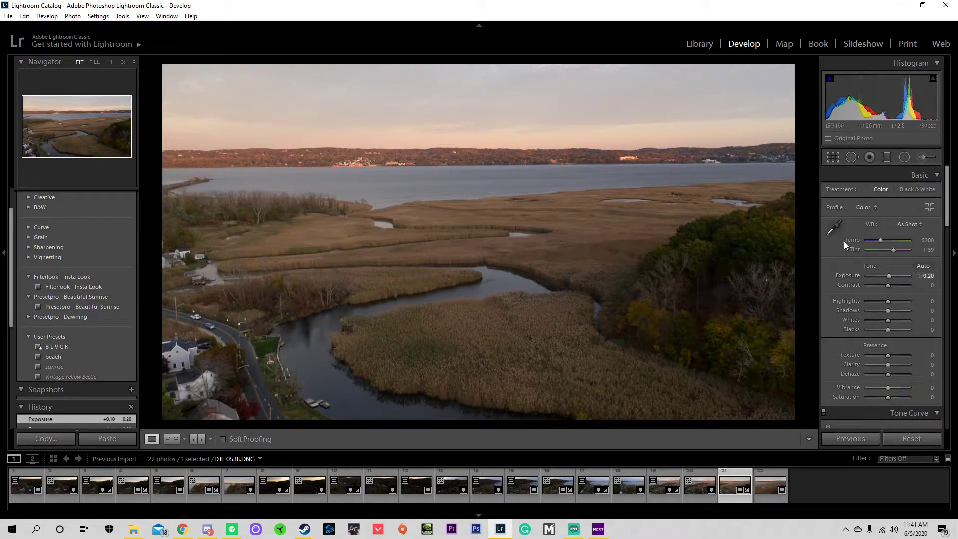
Try strong and moderate contrast on the photo and set the contrast to +60
left_click_drag(889, 285, 911, 289)
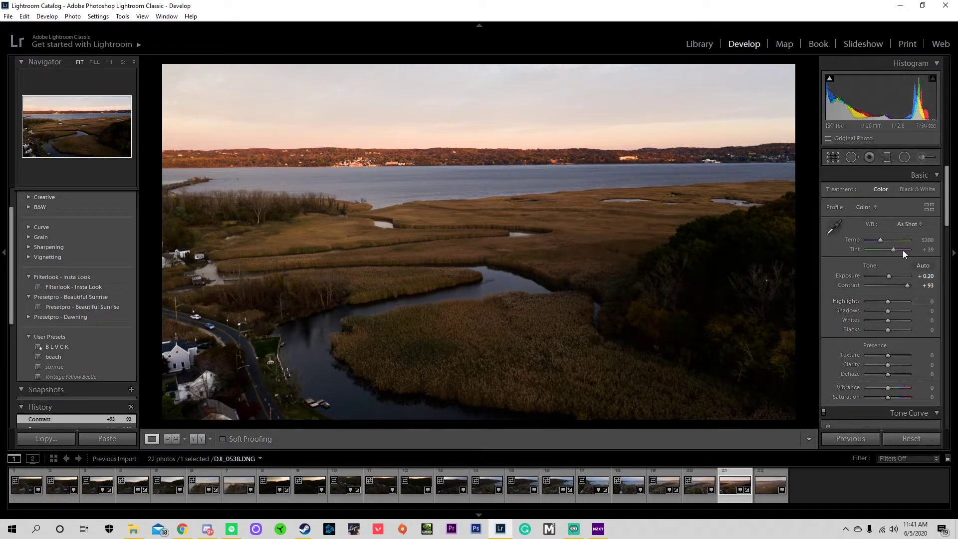
mouse_move(909, 286)
left_mouse_down()
mouse_move(854, 284)
mouse_move(909, 289)
mouse_move(885, 287)
mouse_move(897, 285)
left_mouse_up()
left_click(928, 285)
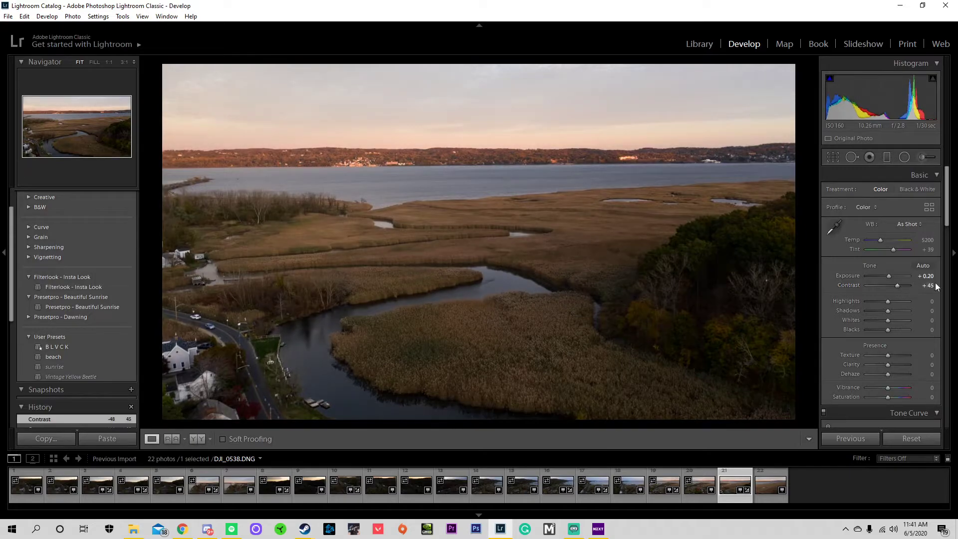
type("60")
key("Return")
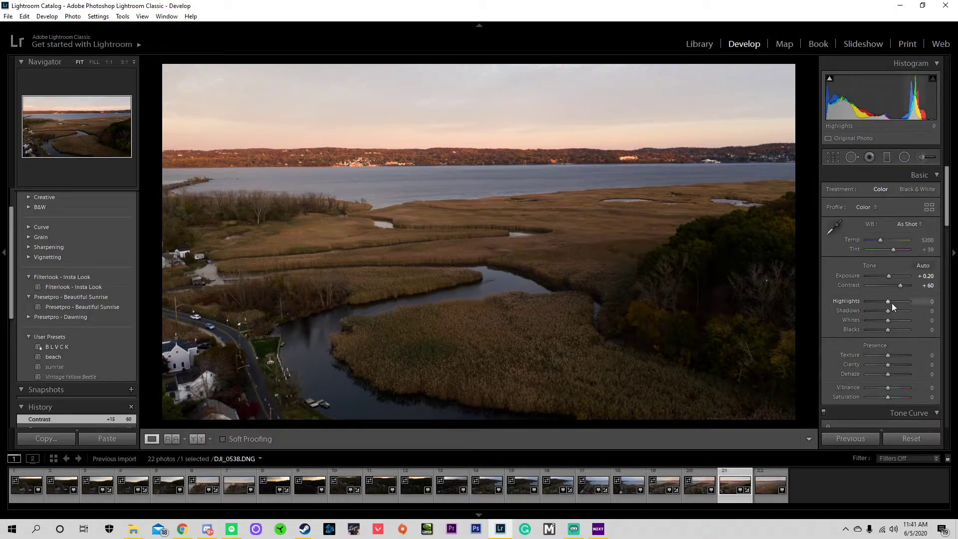
Reduce the highlights to bring back sky detail, setting them to -50
mouse_move(886, 302)
left_mouse_down()
mouse_move(863, 302)
mouse_move(929, 306)
mouse_move(864, 303)
mouse_move(905, 305)
mouse_move(879, 301)
left_mouse_up()
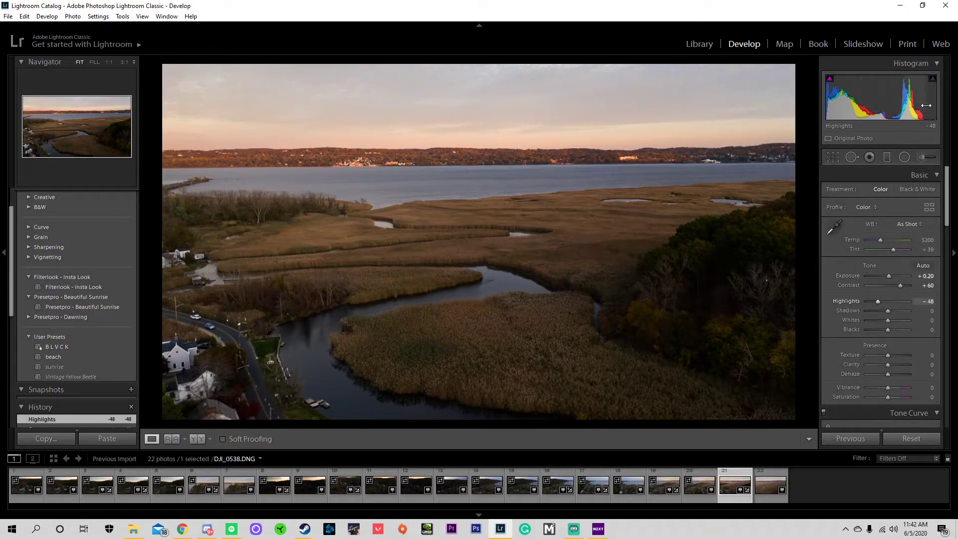
mouse_move(878, 300)
left_mouse_down()
mouse_move(903, 302)
mouse_move(877, 301)
left_mouse_up()
left_click(923, 302)
type("- 50")
key("Return")
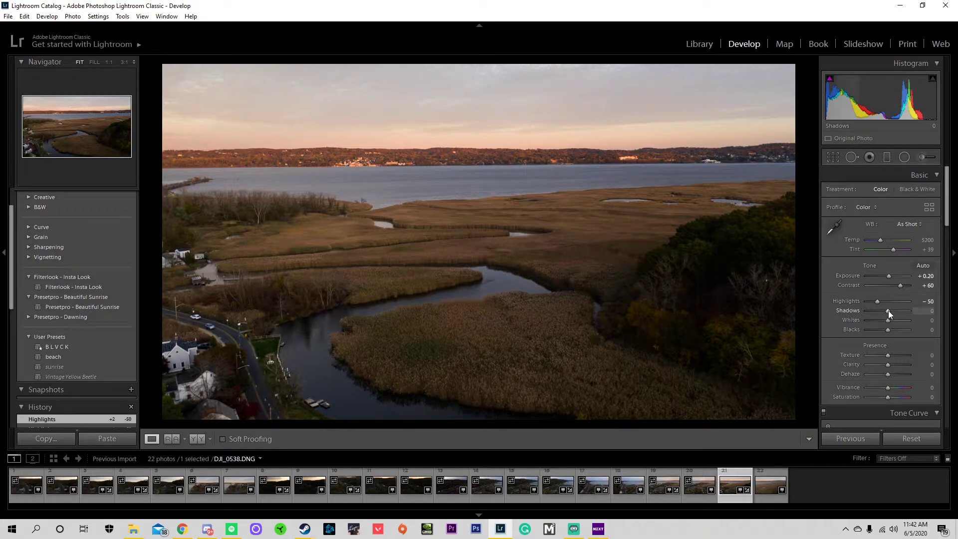
Try raising the shadows to +100 and inspect the dark trees at 1:1 zoom
left_click_drag(887, 311, 911, 309)
left_click_drag(669, 262, 684, 309)
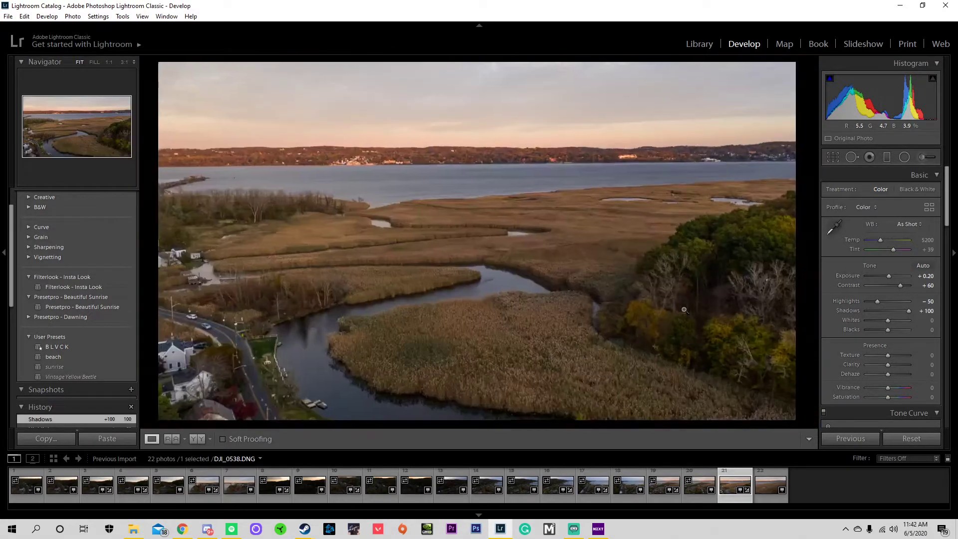
left_click(690, 268)
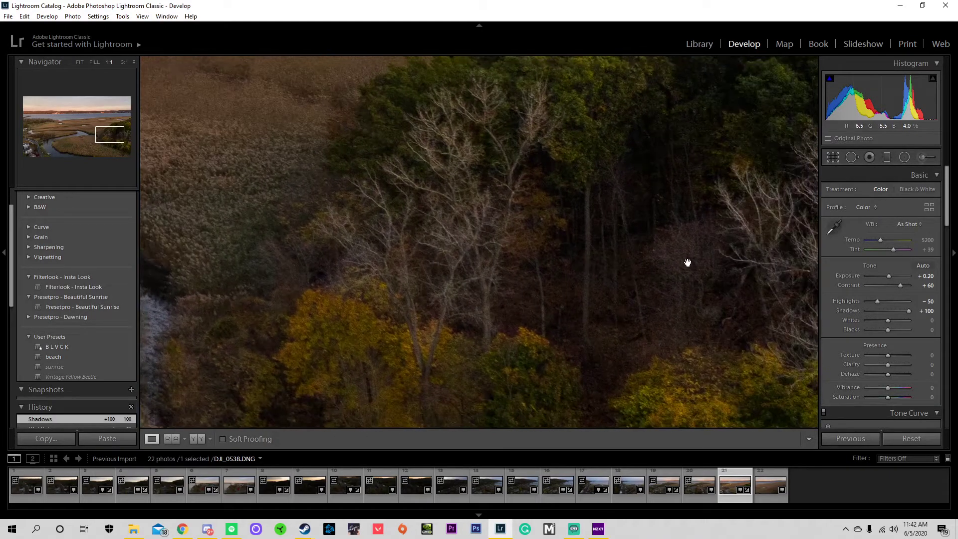
left_click_drag(687, 263, 481, 229)
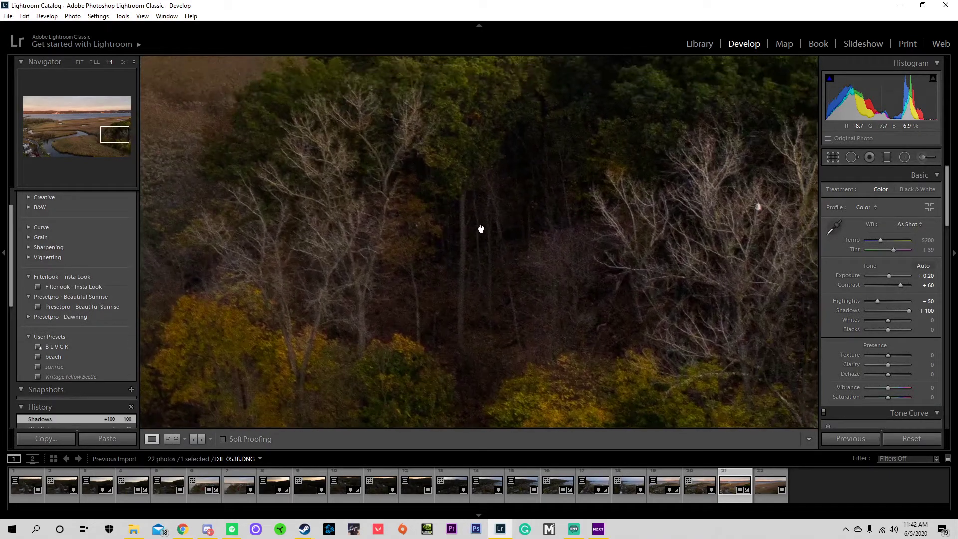
Compare the trees close up with shadows at -33 and +100, and reduce the shadows to +38 for the full view
left_click_drag(908, 310, 881, 313)
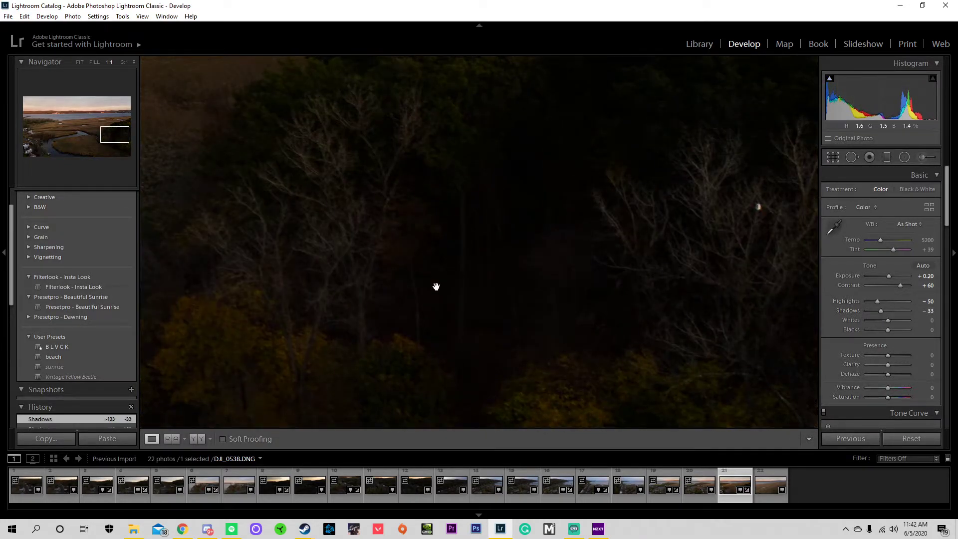
left_click_drag(881, 315, 917, 316)
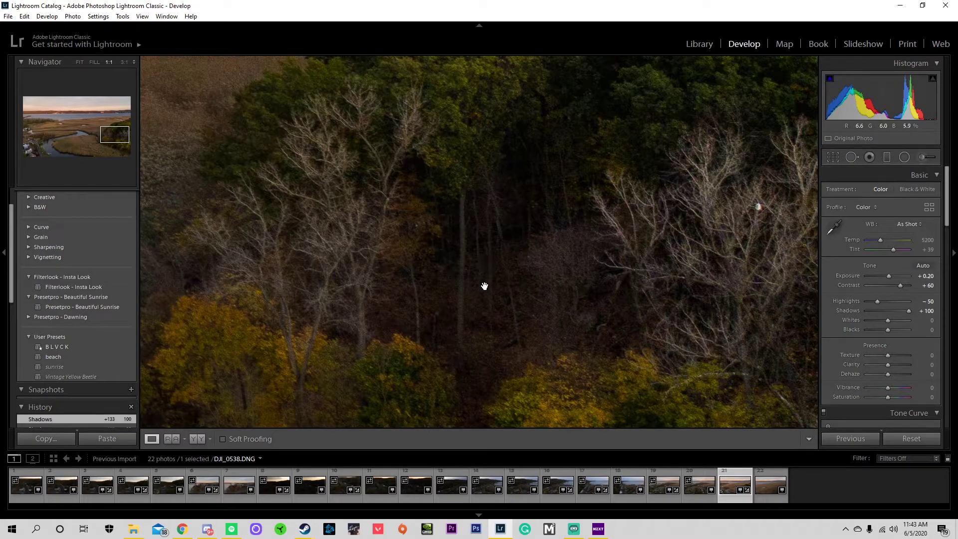
mouse_move(907, 310)
left_mouse_down()
mouse_move(884, 311)
mouse_move(915, 312)
left_mouse_up()
left_click_drag(909, 310, 897, 309)
left_click(552, 281)
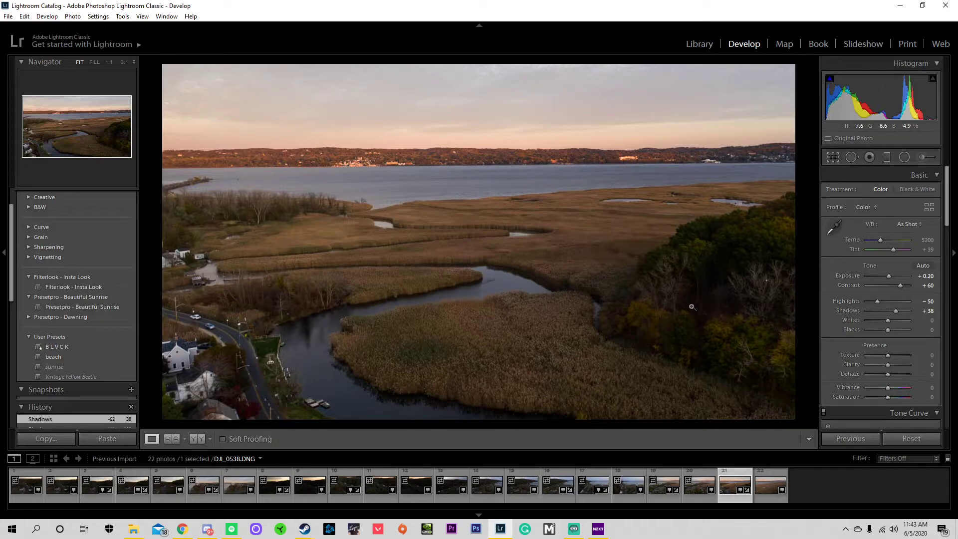
Lower the shadows to +29, check the trees close up, and reset the shadows to 0
left_click_drag(895, 311, 894, 313)
left_click(708, 288)
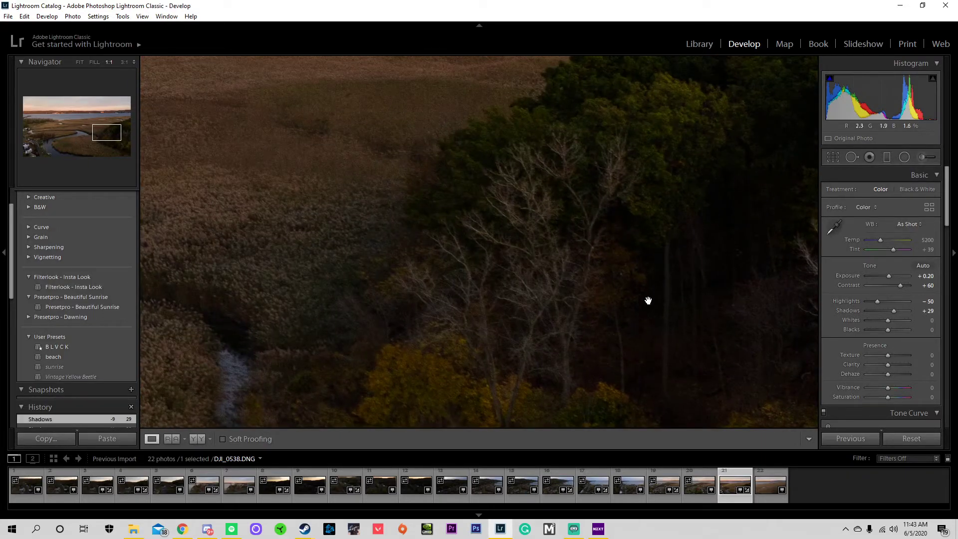
left_click(666, 300)
left_click_drag(731, 291, 778, 308)
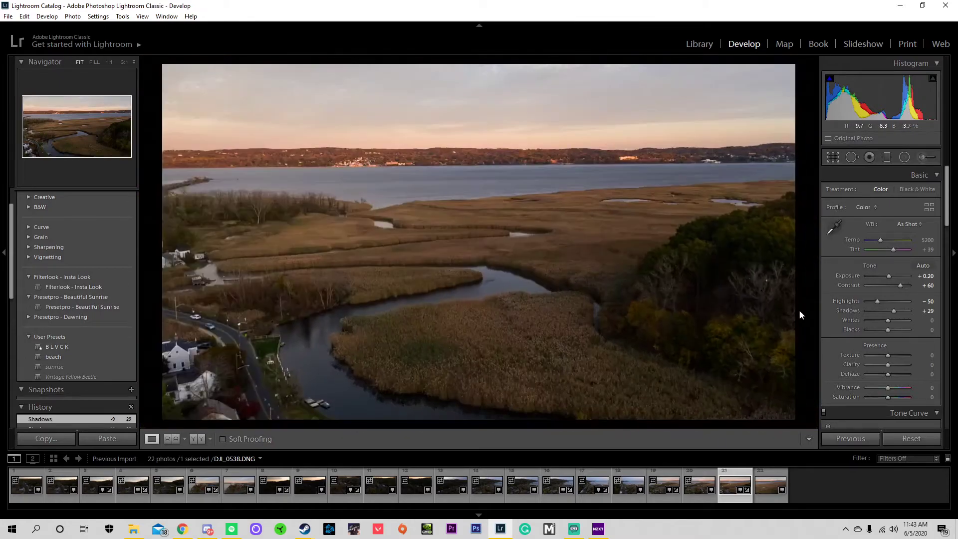
left_click(927, 311)
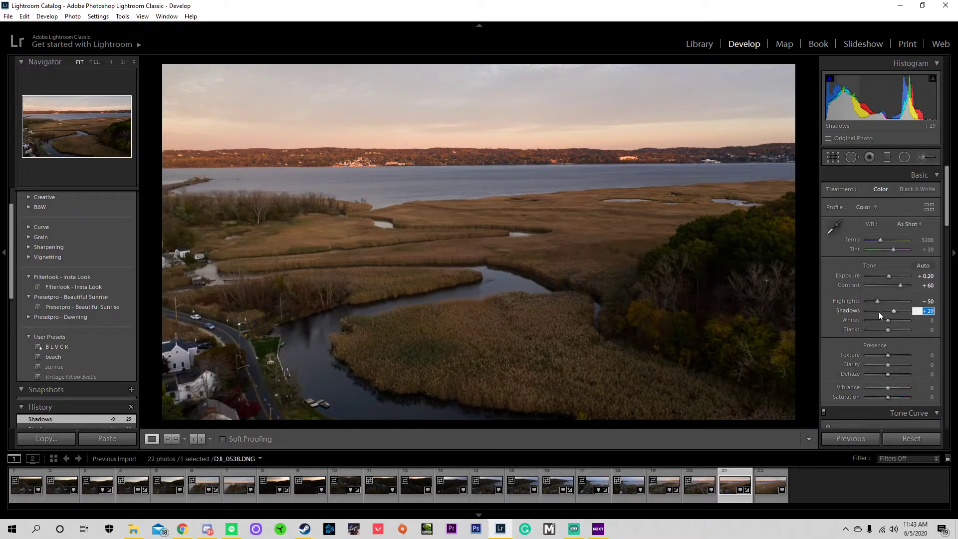
double_click(893, 311)
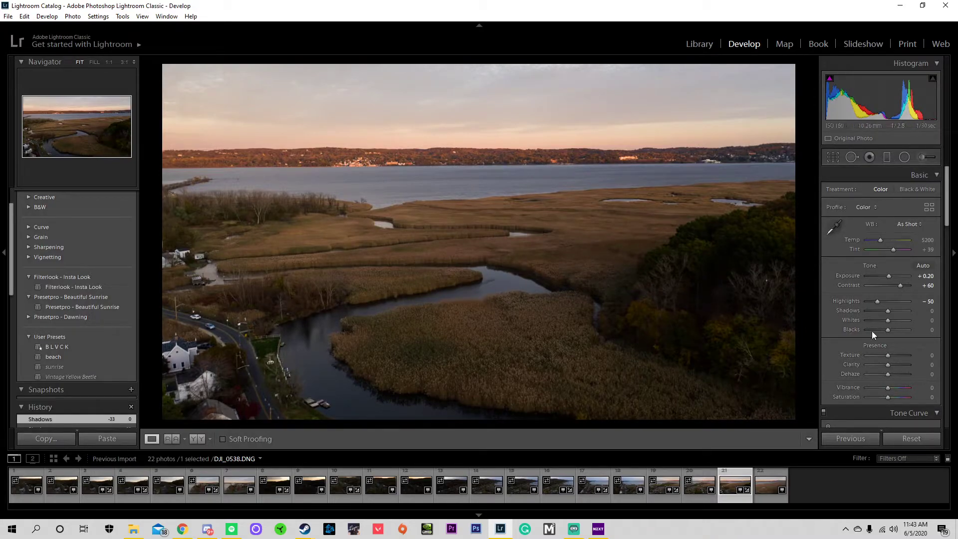
Brighten the whites of the photo, setting them to +25
mouse_move(886, 322)
left_mouse_down()
mouse_move(911, 324)
mouse_move(859, 325)
mouse_move(908, 322)
mouse_move(874, 322)
mouse_move(892, 322)
left_mouse_up()
left_click(929, 321)
type("25")
key("Return")
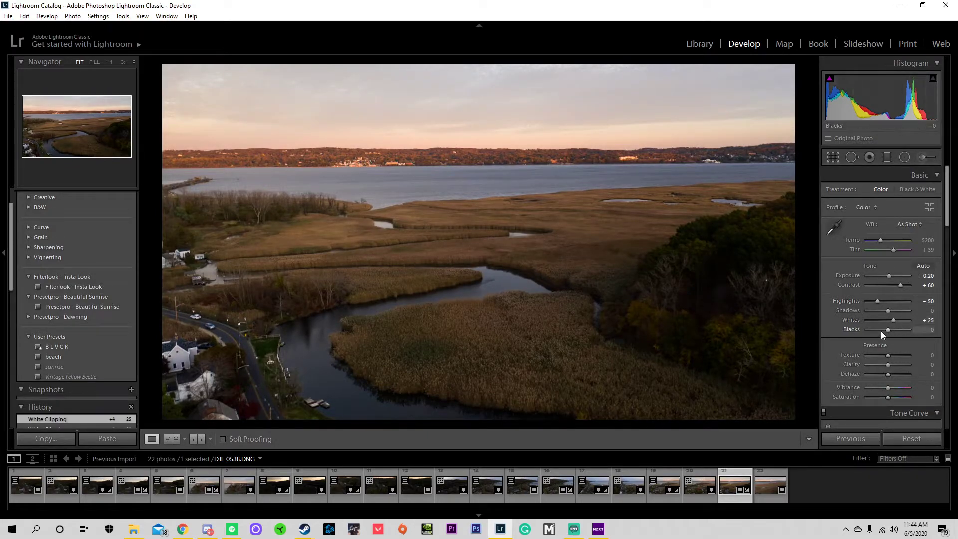
Set the blacks to -25 and compare the edited photo with its before state
mouse_move(888, 331)
left_mouse_down()
mouse_move(877, 330)
mouse_move(902, 327)
mouse_move(885, 327)
left_mouse_up()
left_click(928, 330)
type("-25")
key("Return")
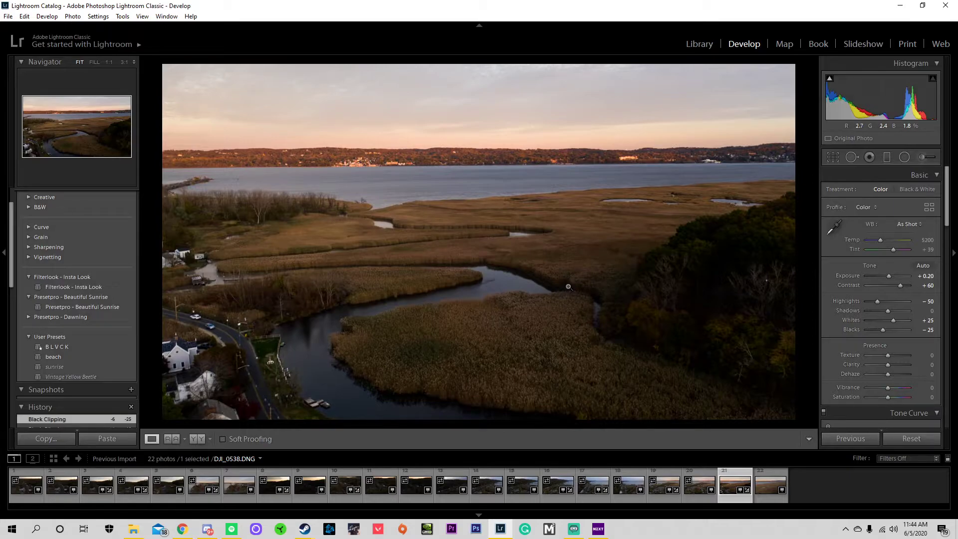
key("backslash")
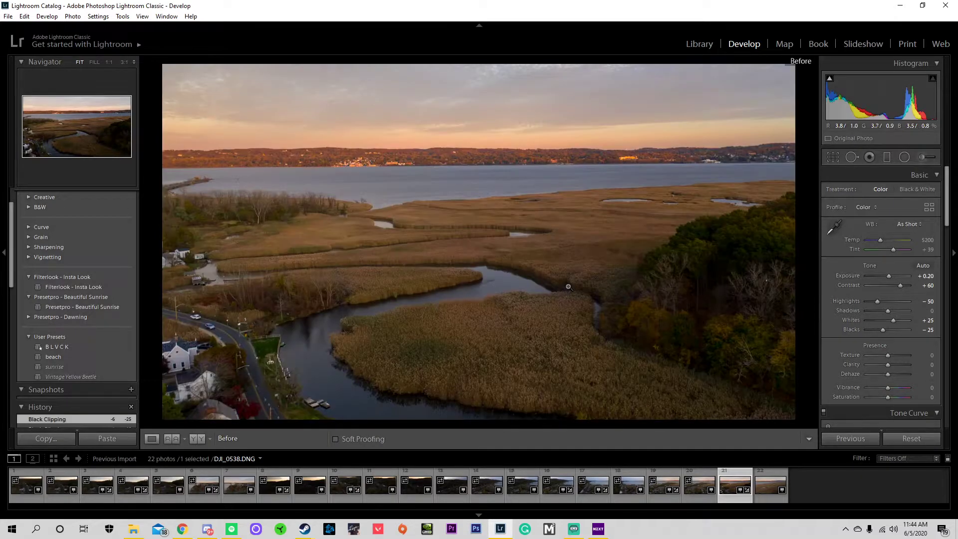
key("backslash")
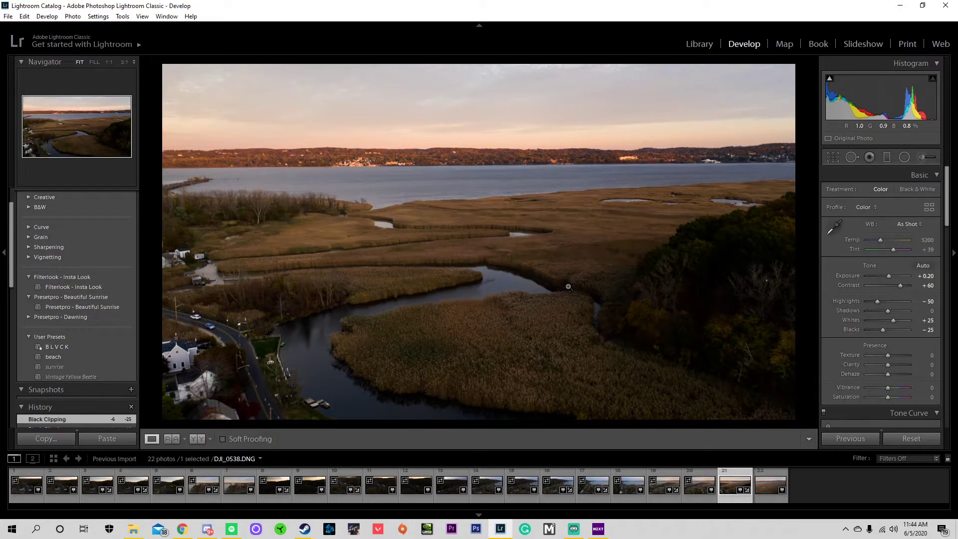
Compare the edited marsh photo with its before state several times to judge the tone adjustments
key("backslash")
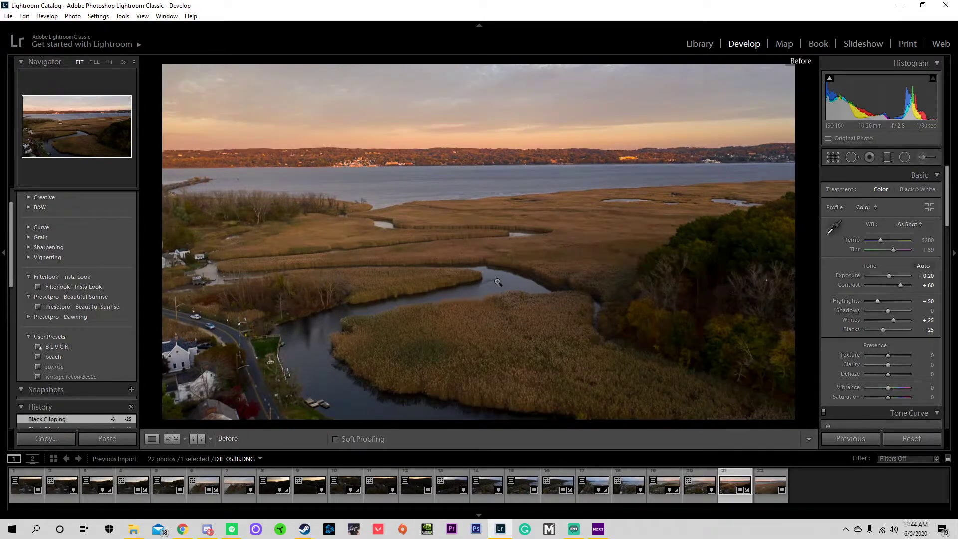
key("backslash")
key("backslash")
key("backslash")
key("backslash")
key("backslash")
key("backslash")
key("backslash")
key("backslash")
key("backslash")
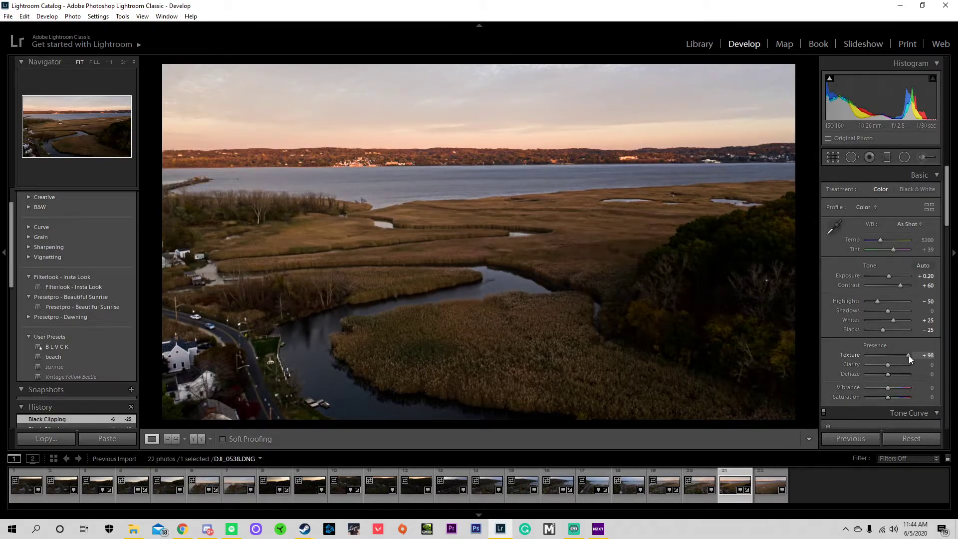
Try strong to moderate texture boosts on the photo and reset the texture to 0
mouse_move(909, 355)
left_mouse_down()
mouse_move(870, 355)
mouse_move(909, 352)
mouse_move(878, 348)
mouse_move(898, 351)
left_mouse_up()
left_click_drag(899, 355, 893, 355)
left_click(924, 355)
type("0")
key("Return")
Set the clarity to +20, checking the marsh grass and creek close up
mouse_move(887, 364)
left_mouse_down()
mouse_move(909, 365)
mouse_move(890, 360)
left_mouse_up()
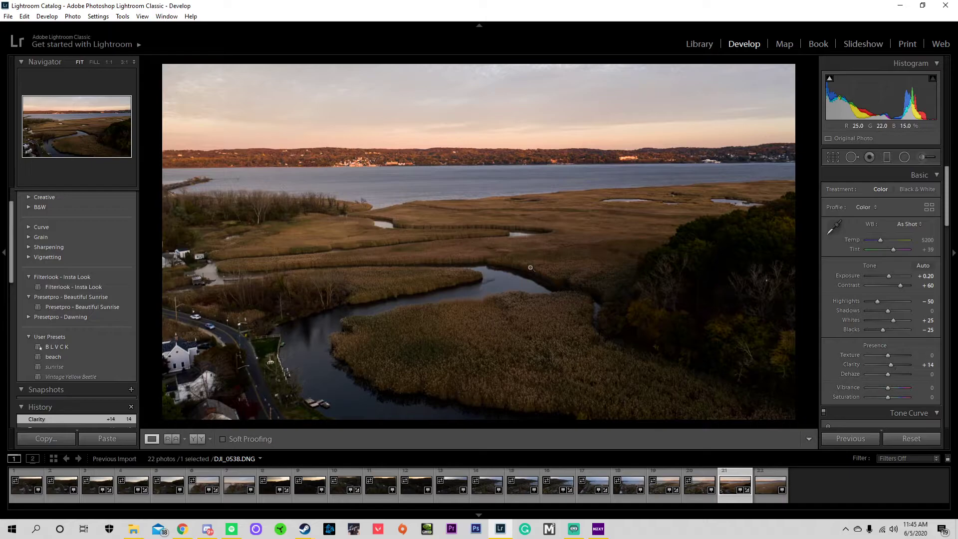
left_click(526, 269)
left_click_drag(893, 364, 891, 364)
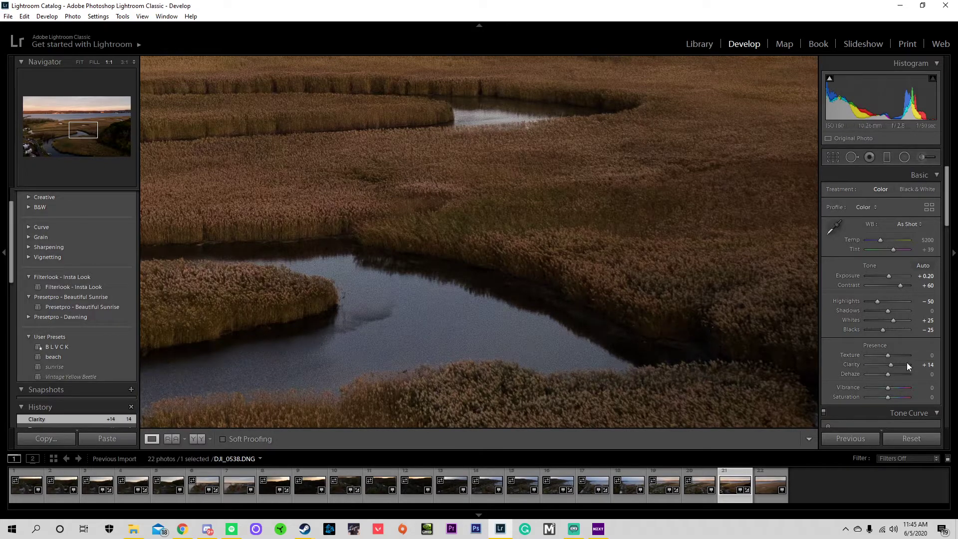
mouse_move(891, 365)
left_mouse_down()
mouse_move(916, 364)
mouse_move(893, 366)
left_mouse_up()
key("z")
left_click(923, 364)
type("20")
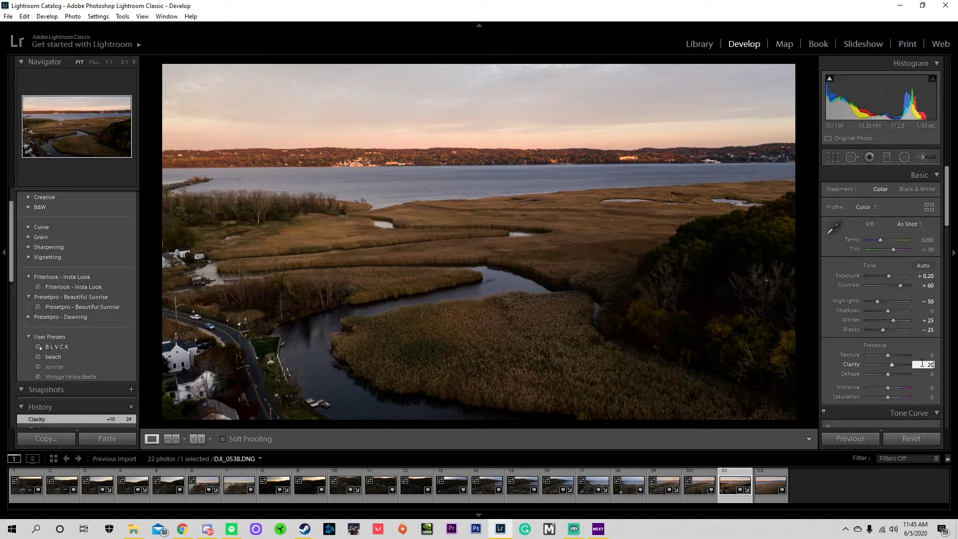
key("Return")
left_click(620, 289)
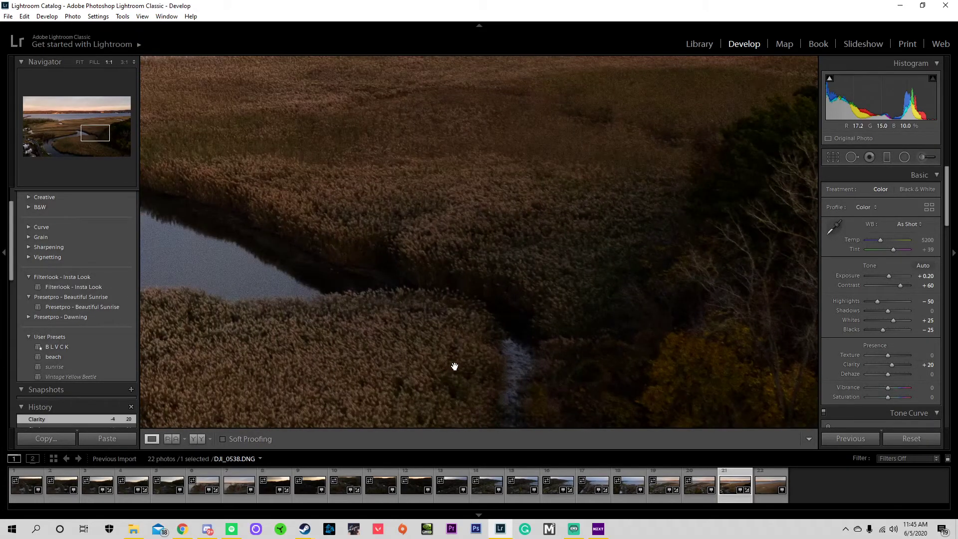
left_click(456, 299)
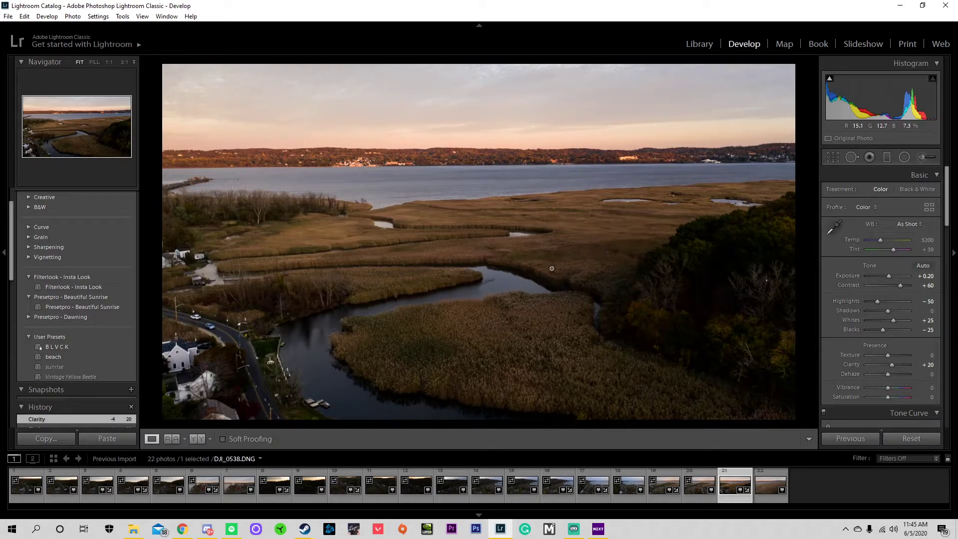
Compare the photo with its before state to judge the clarity adjustment
key("backslash")
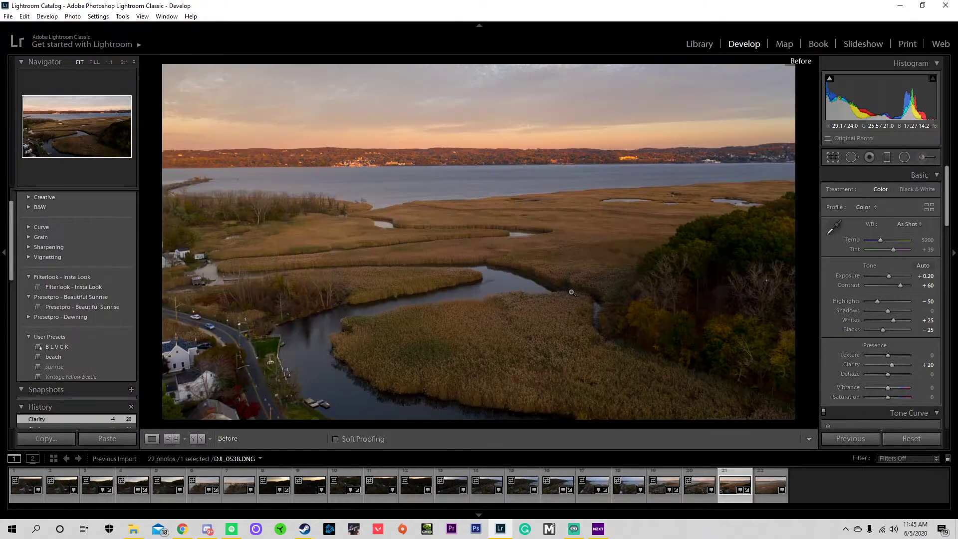
key("backslash")
key("backslash")
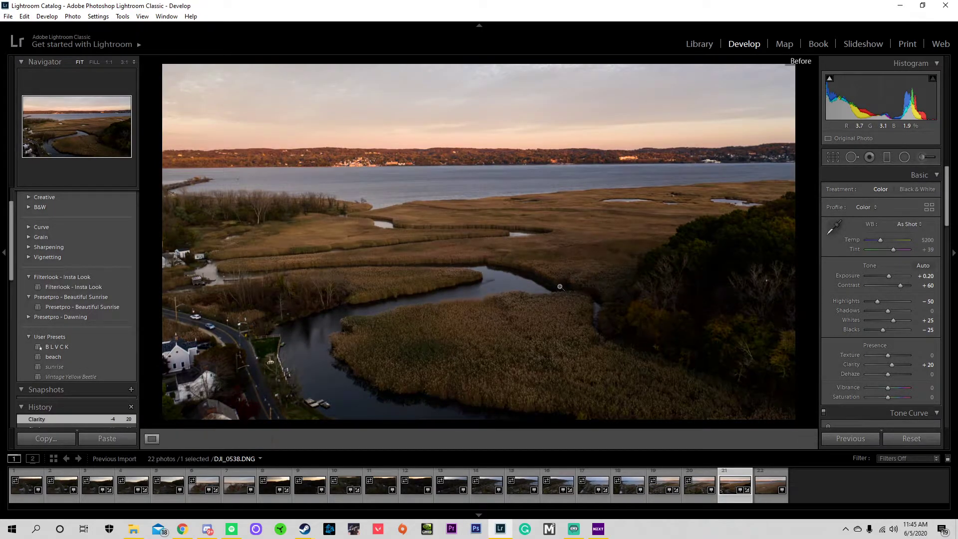
key("backslash")
key("backslash")
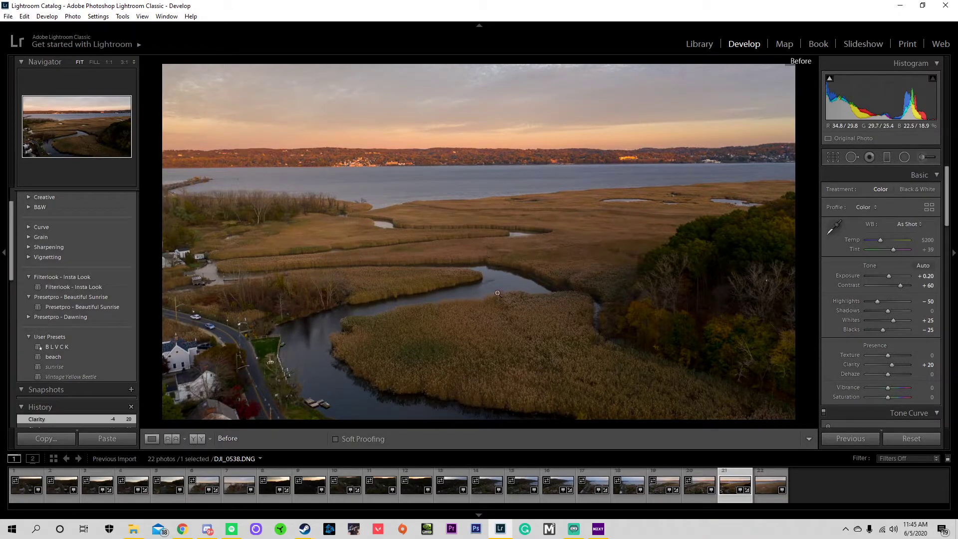
key("backslash")
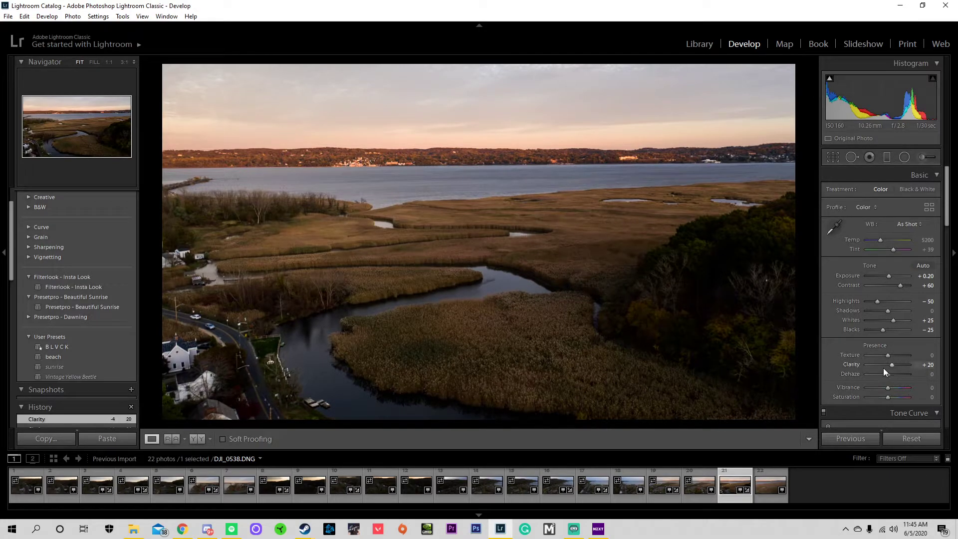
Test negative and positive dehaze, check the far shoreline close up, and set the dehaze to +30
left_click_drag(887, 375, 867, 376)
left_click_drag(864, 375, 895, 373)
left_click(400, 154)
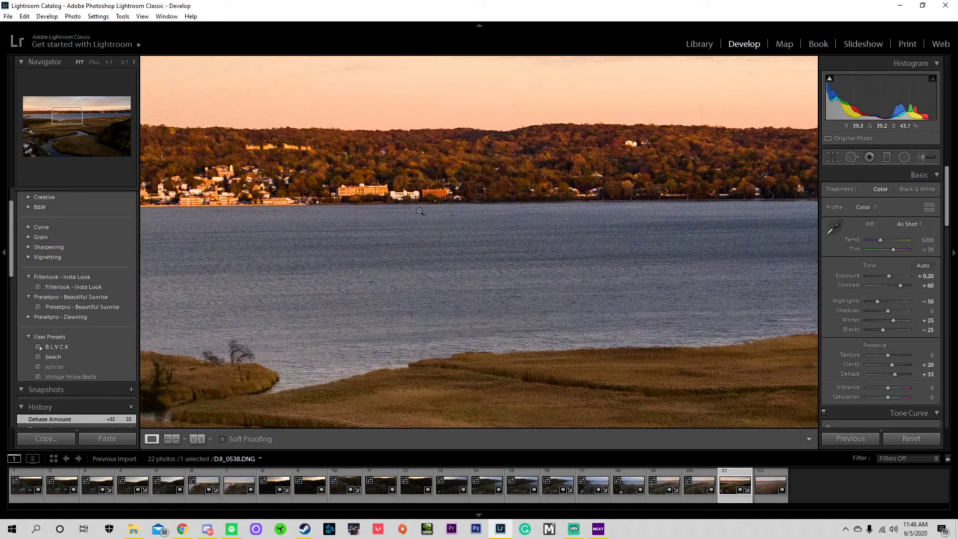
left_click(421, 211)
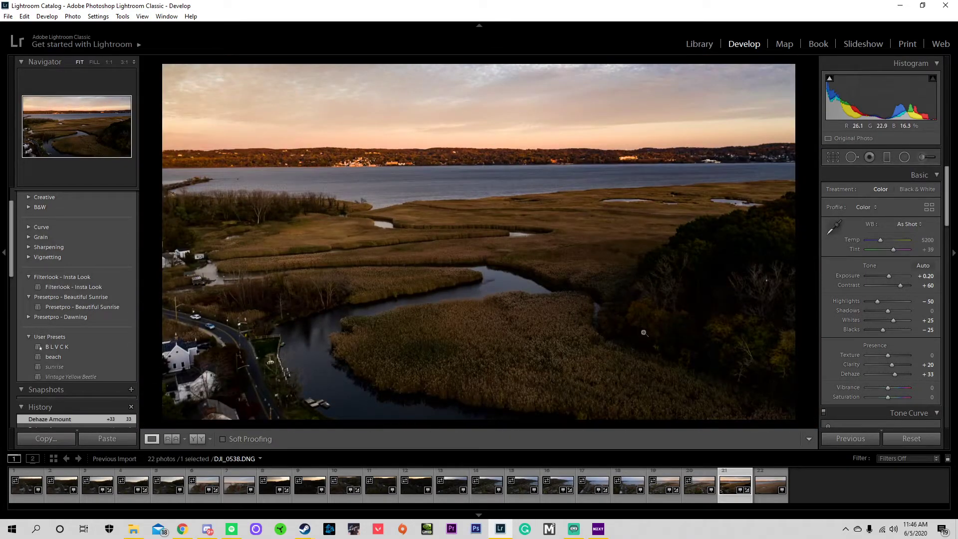
left_click(927, 374)
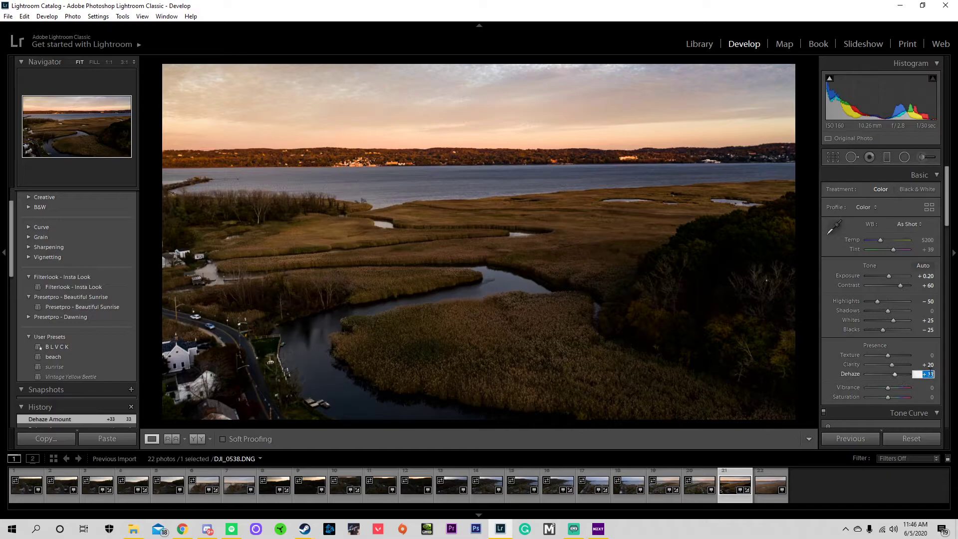
type("30")
key("Return")
Set the saturation to +10, try the vibrance at -100 and higher, and reset the vibrance to 0
scroll(839, 368, "down", 3)
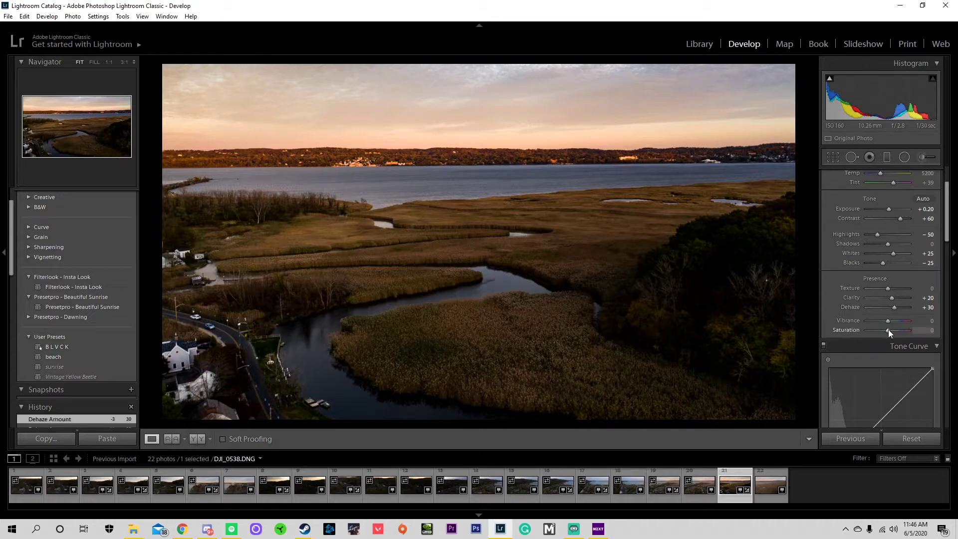
left_click_drag(888, 331, 858, 322)
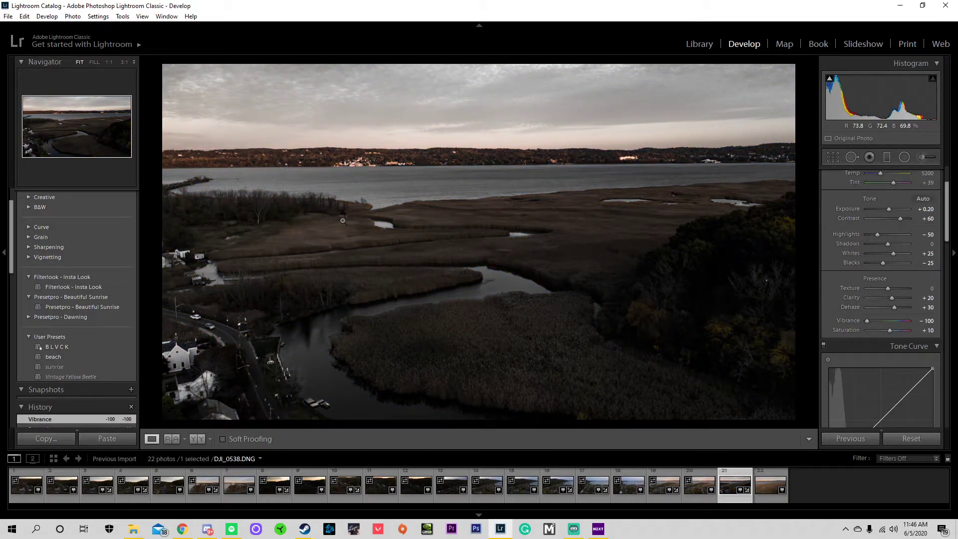
left_click_drag(359, 164, 578, 215)
left_click(924, 321)
type("0")
key("Return")
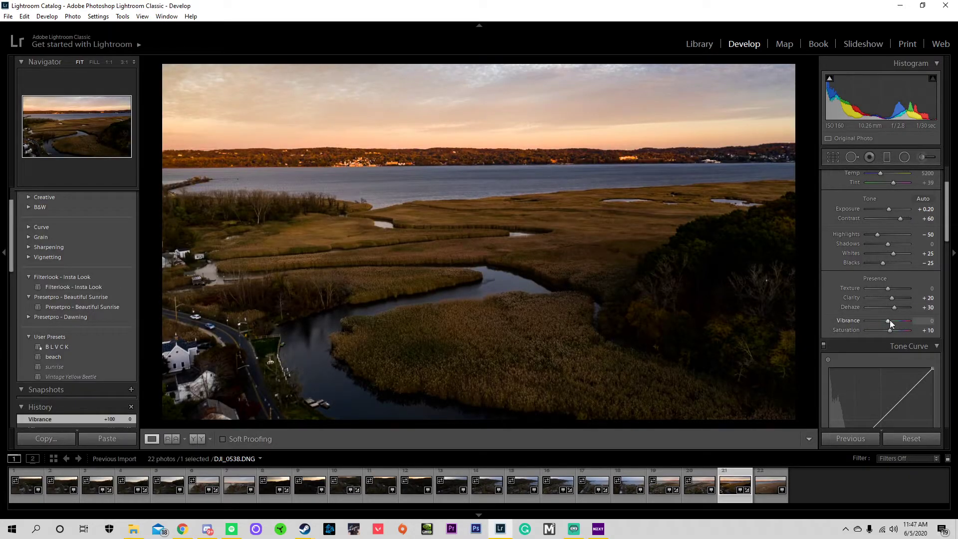
left_click(924, 321)
type("0")
key("Return")
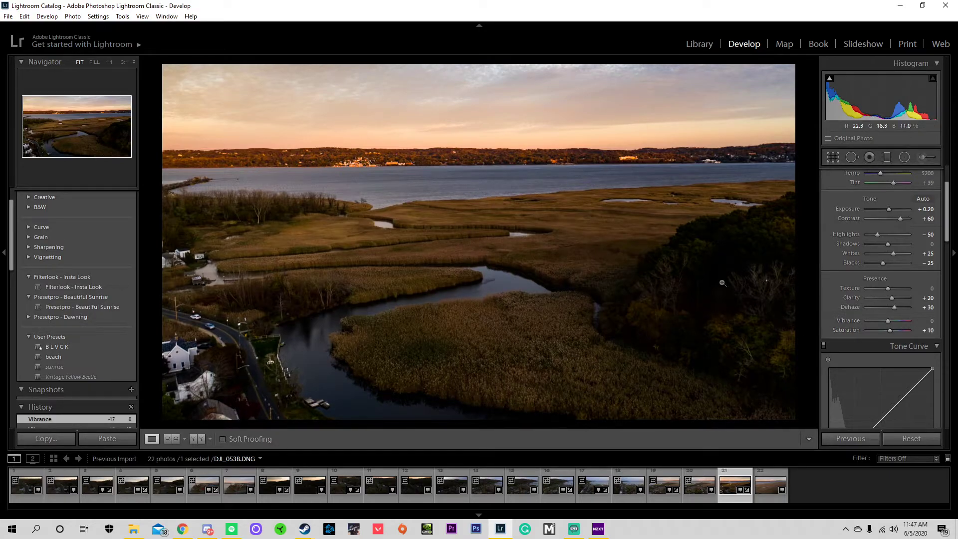
Bend the RGB point curve with three added points, one in the darks and two in the brighter tones
scroll(858, 299, "down", 3)
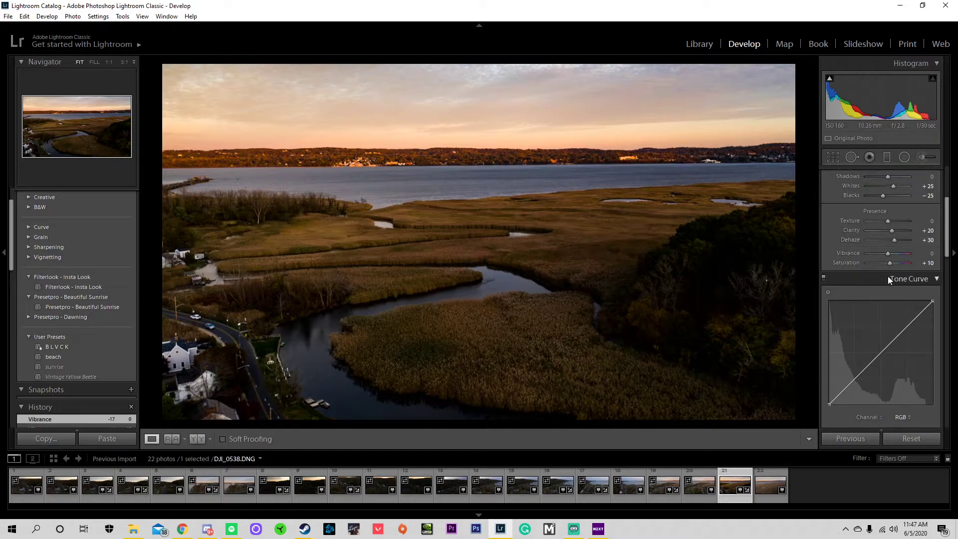
scroll(849, 253, "down", 3)
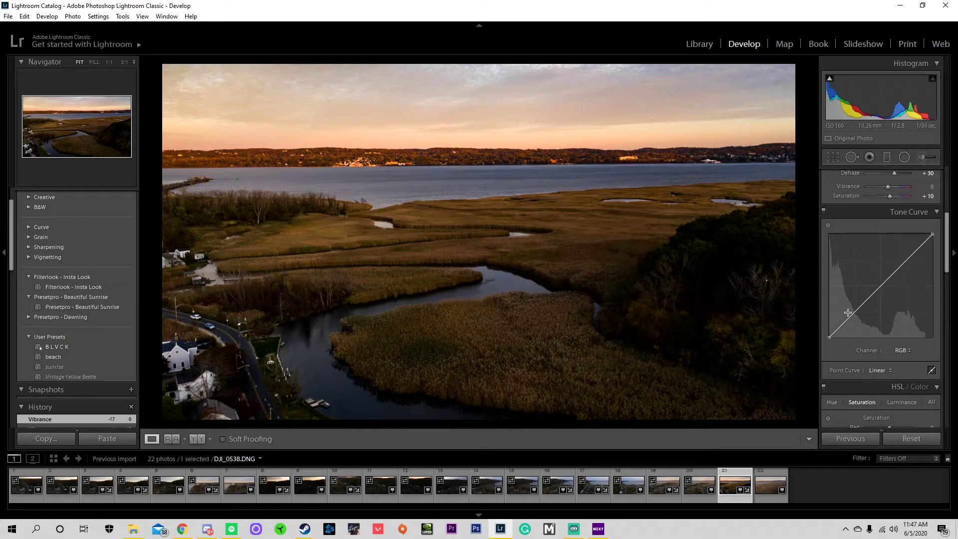
left_click_drag(855, 311, 923, 246)
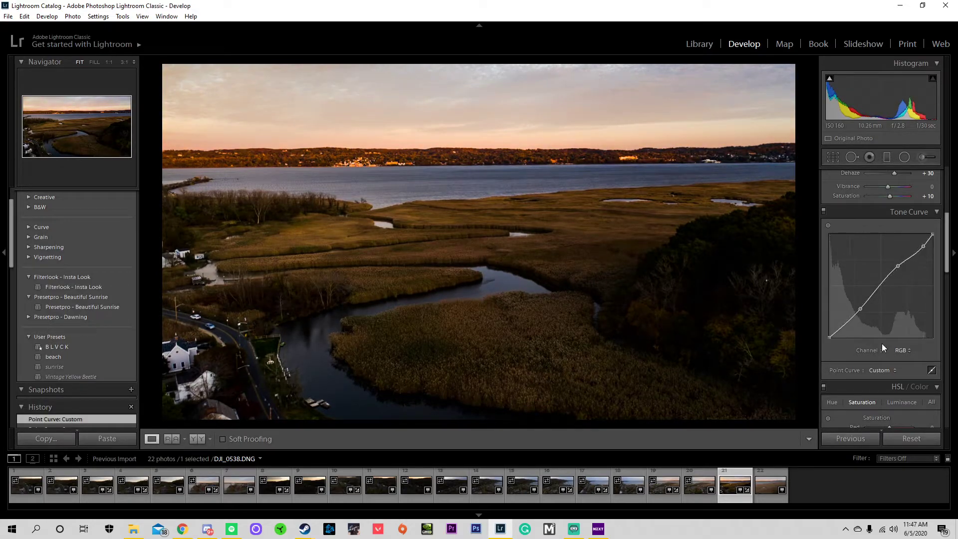
Apply the previous photo's settings to this photo and undo the pasted settings
left_click(864, 433)
scroll(861, 283, "up", 3)
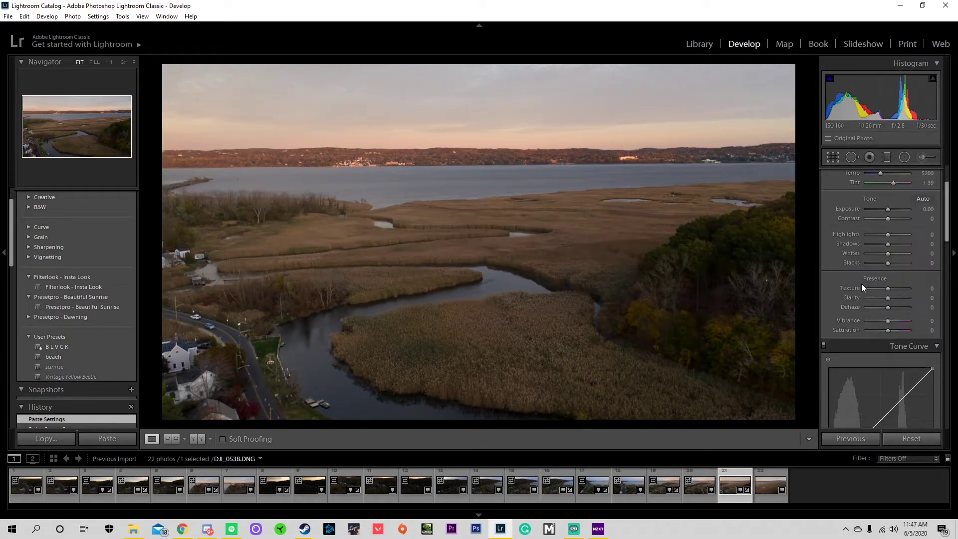
key("ctrl+z")
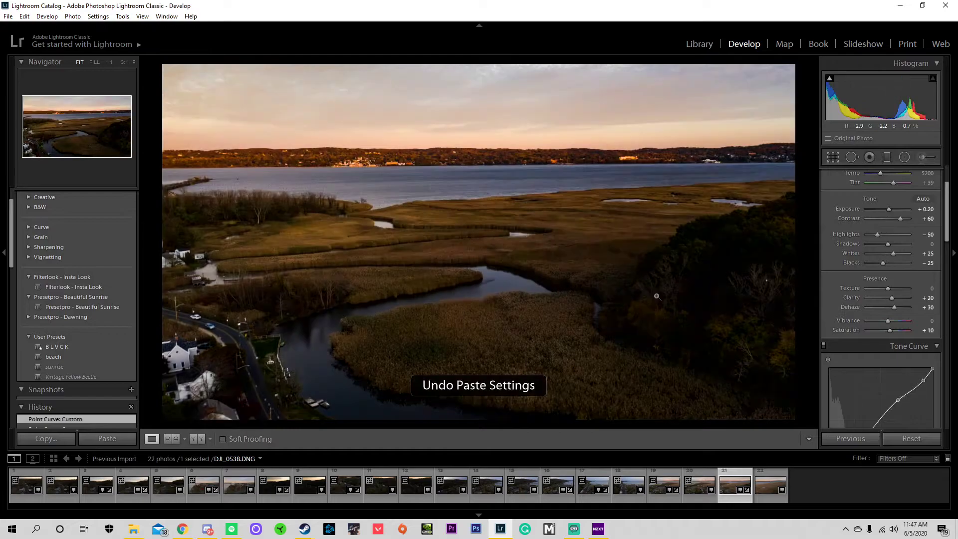
Undo the custom point curve edits until the RGB curve is linear
scroll(860, 299, "down", 3)
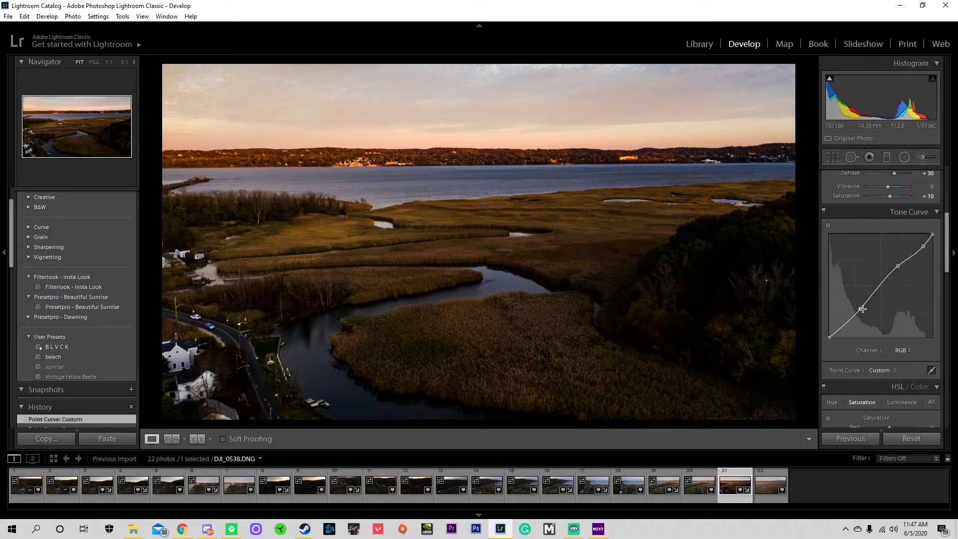
key("ctrl+z")
key("ctrl+z")
key("ctrl+z")
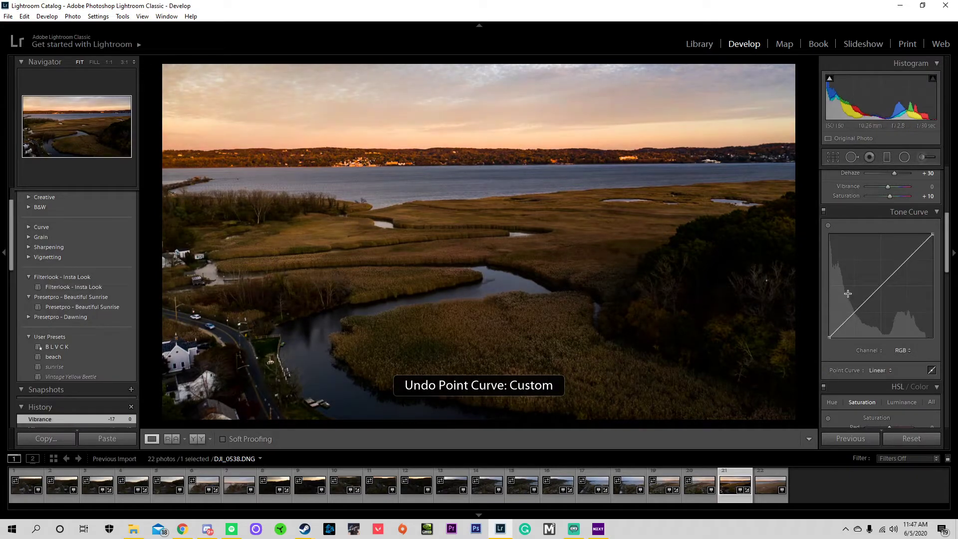
Adjust the parametric tone curve regions to highlights +19, lights -69, darks +12 and shadows -27
left_click(931, 370)
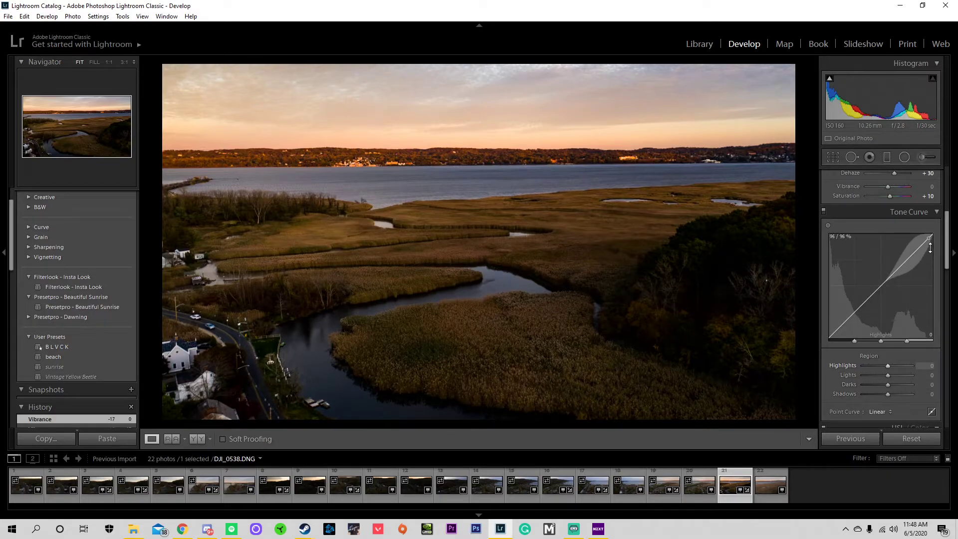
left_click_drag(921, 248, 842, 327)
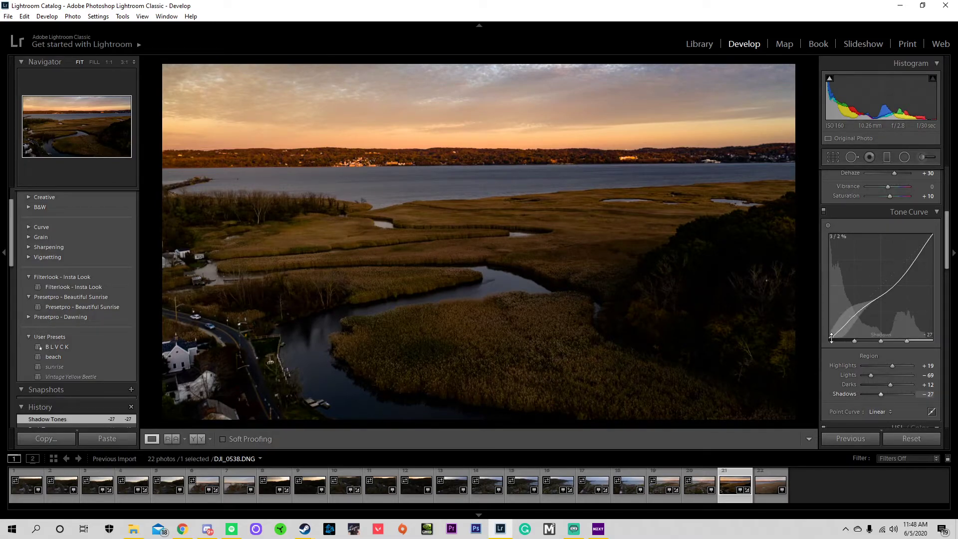
Try raising the black point of the RGB point curve, undo the point edits, and return to the parametric curve
left_click(932, 412)
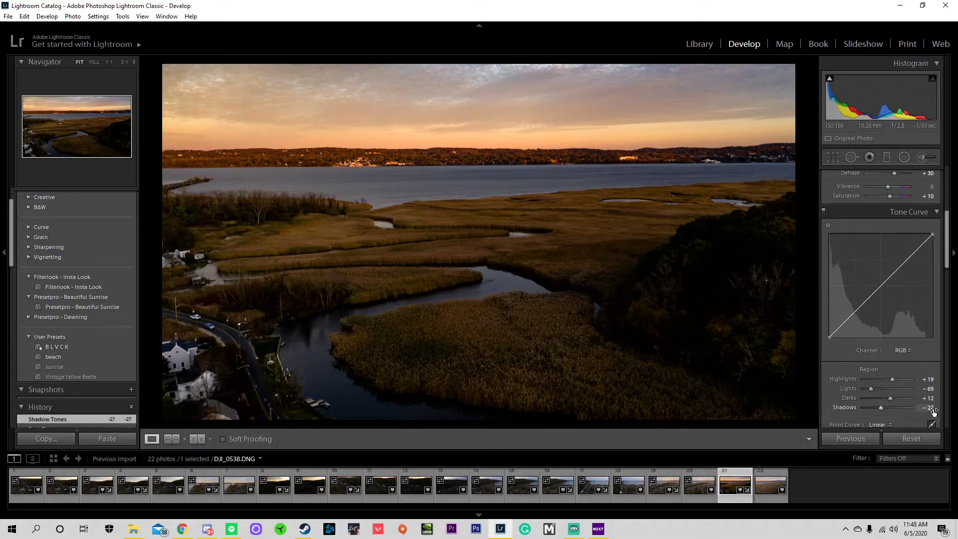
left_click(840, 325)
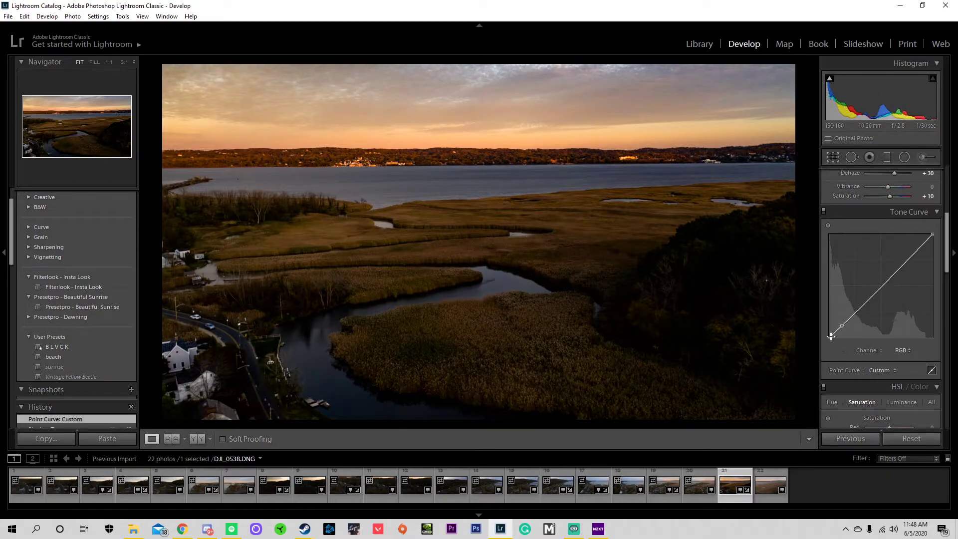
left_click_drag(828, 338, 827, 333)
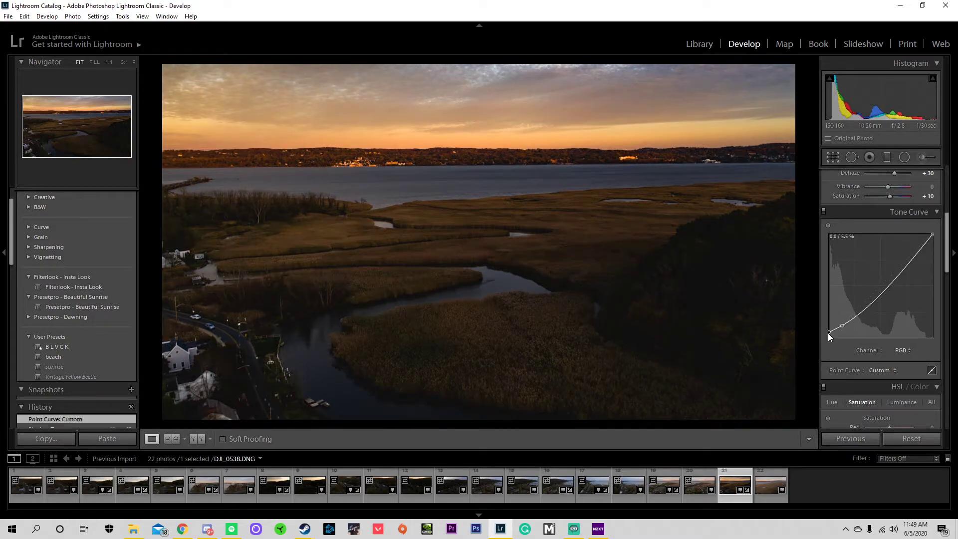
left_click_drag(828, 333, 825, 342)
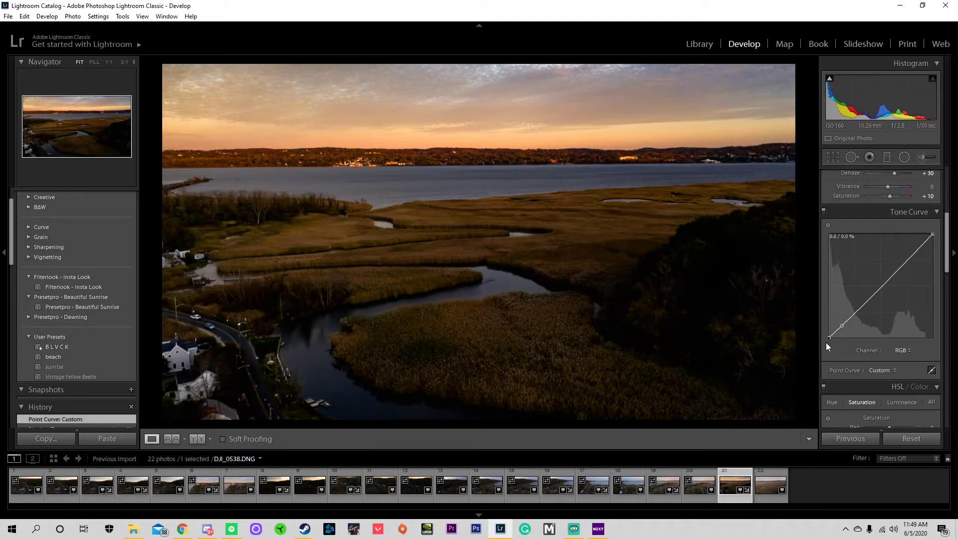
key("ctrl+z")
key("ctrl+z")
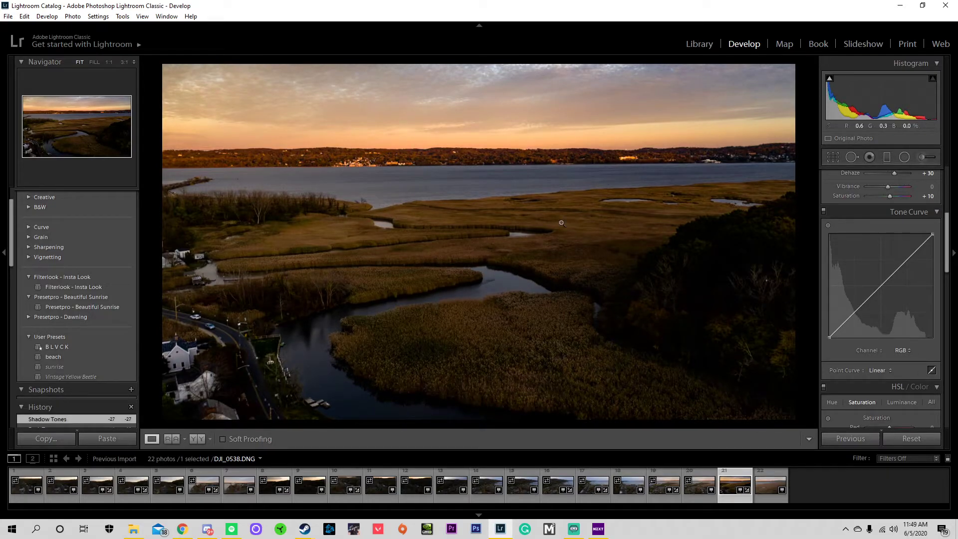
left_click(931, 371)
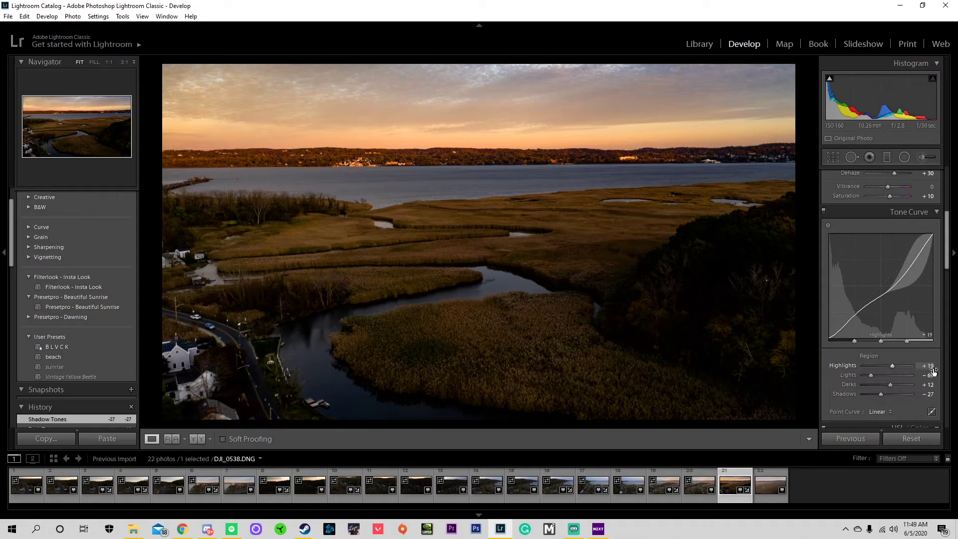
Show the photo's before state for comparison with the tone curve edit
scroll(843, 375, "down", 3)
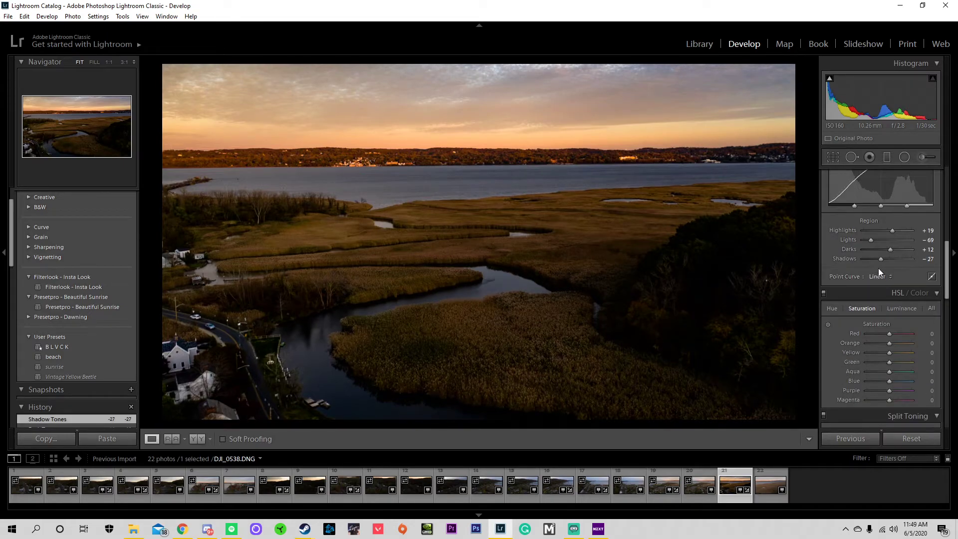
key("backslash")
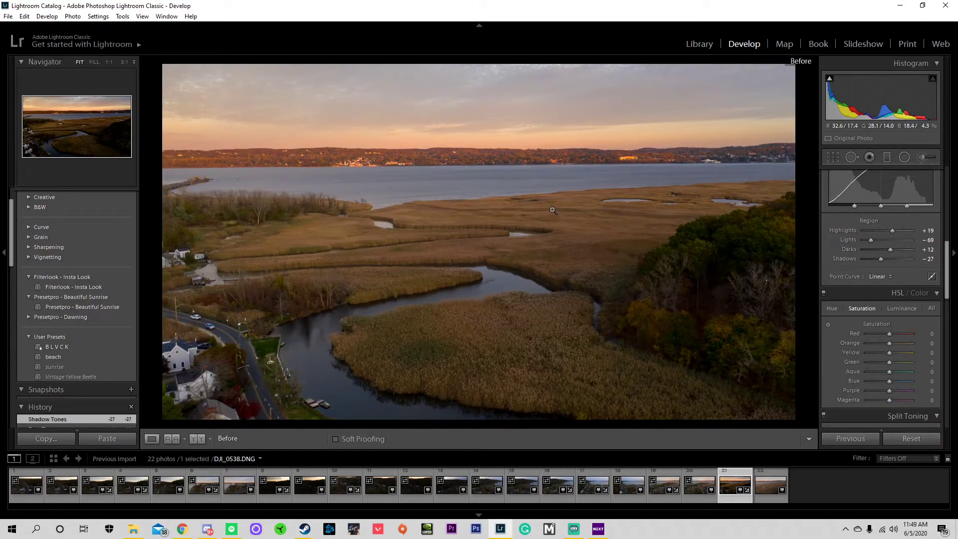
Compare the photo's before state with the edited version several times, finishing on the edited version
key("backslash")
key("backslash")
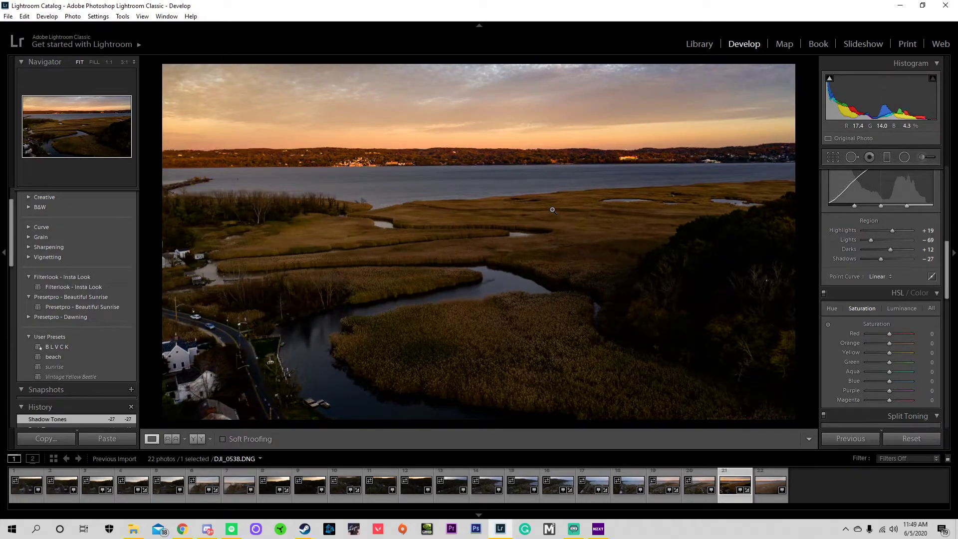
key("backslash")
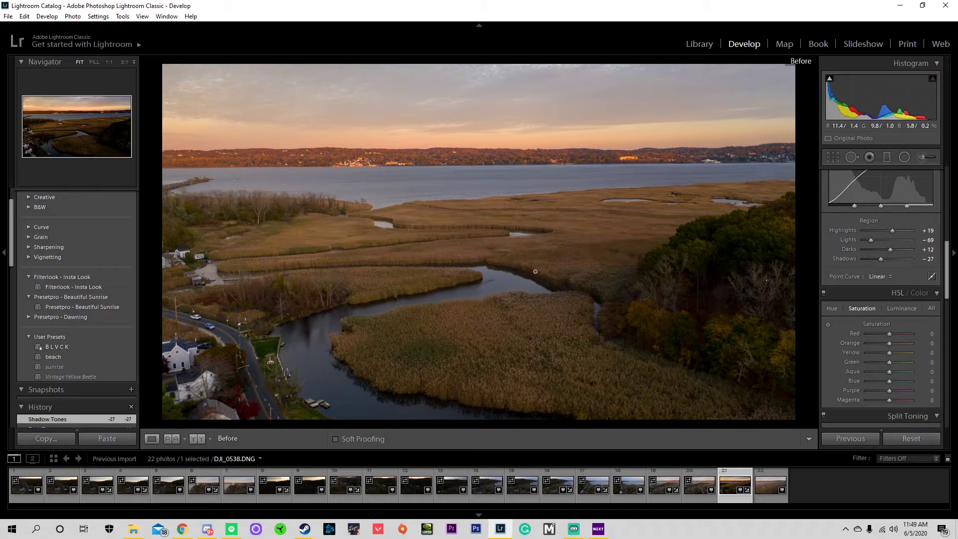
key("backslash")
key("backslash")
key("backslash")
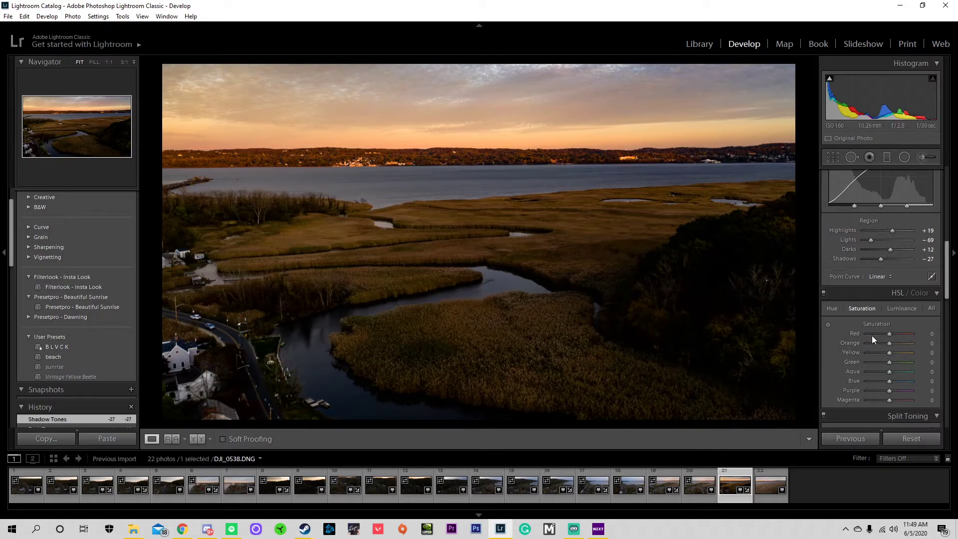
Look through the hue, saturation, luminance and combined HSL adjustments, and return to the hue adjustments
left_click(830, 309)
left_click(869, 306)
left_click(903, 308)
left_click(930, 309)
scroll(845, 345, "down", 3)
scroll(851, 285, "up", 3)
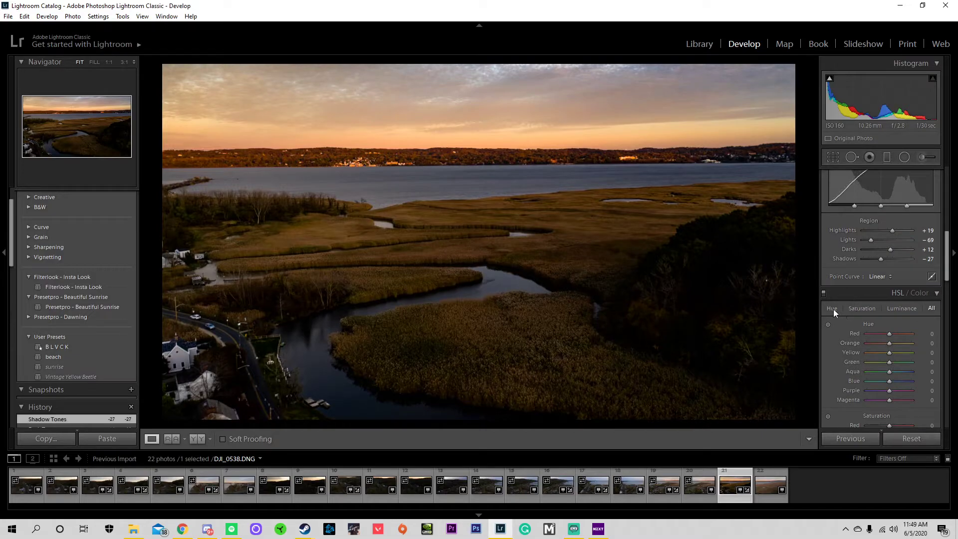
left_click(832, 309)
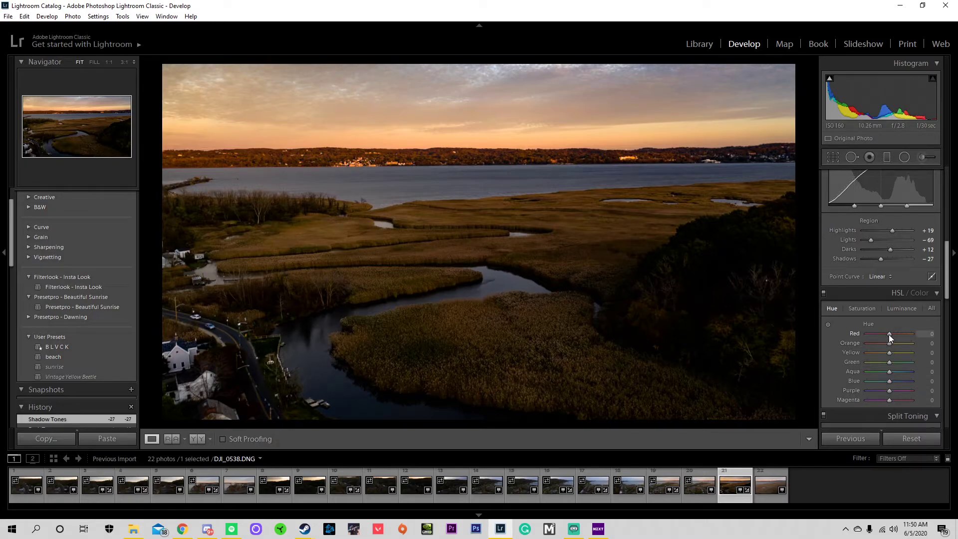
Try shifting the red, orange and yellow hues, and reset each of them to 0
mouse_move(887, 334)
left_mouse_down()
mouse_move(858, 334)
mouse_move(922, 342)
mouse_move(888, 339)
left_mouse_up()
mouse_move(890, 343)
left_mouse_down()
mouse_move(869, 352)
mouse_move(919, 347)
mouse_move(889, 348)
left_mouse_up()
left_click(931, 343)
type("0")
key("Return")
mouse_move(890, 352)
left_mouse_down()
mouse_move(866, 362)
mouse_move(912, 355)
mouse_move(890, 355)
left_mouse_up()
double_click(890, 355)
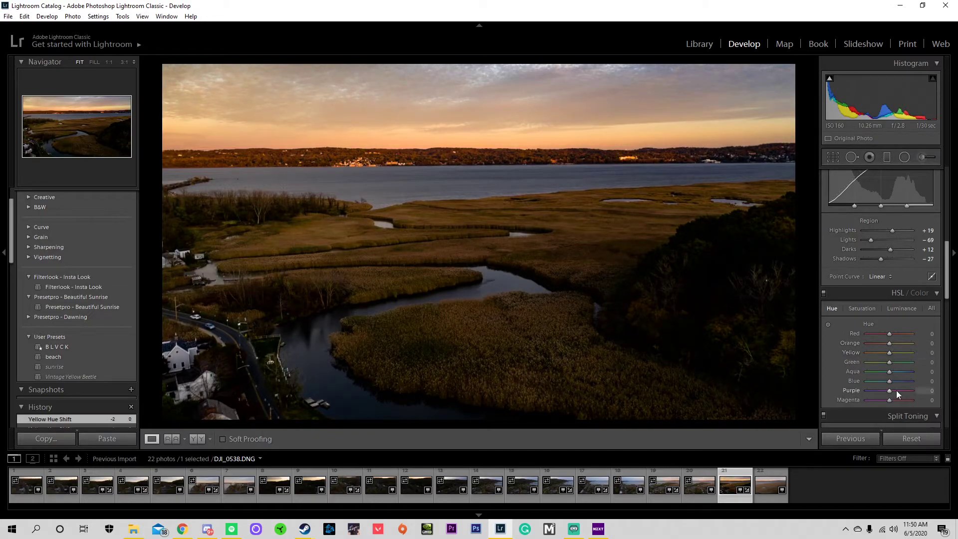
Try the blue hue at -100 and a shifted magenta hue, and reset both to 0
mouse_move(874, 381)
left_mouse_down()
mouse_move(860, 379)
mouse_move(904, 376)
mouse_move(863, 381)
left_mouse_up()
double_click(862, 381)
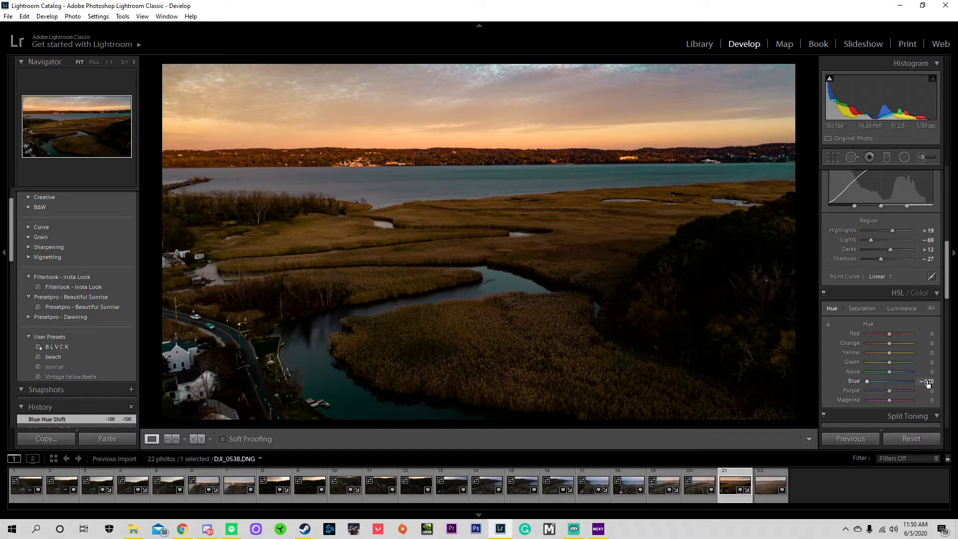
mouse_move(890, 398)
left_mouse_down()
mouse_move(861, 400)
mouse_move(893, 400)
left_mouse_up()
double_click(888, 400)
Lower the blue and aqua saturation to -100 and inspect the water up close
left_click(861, 308)
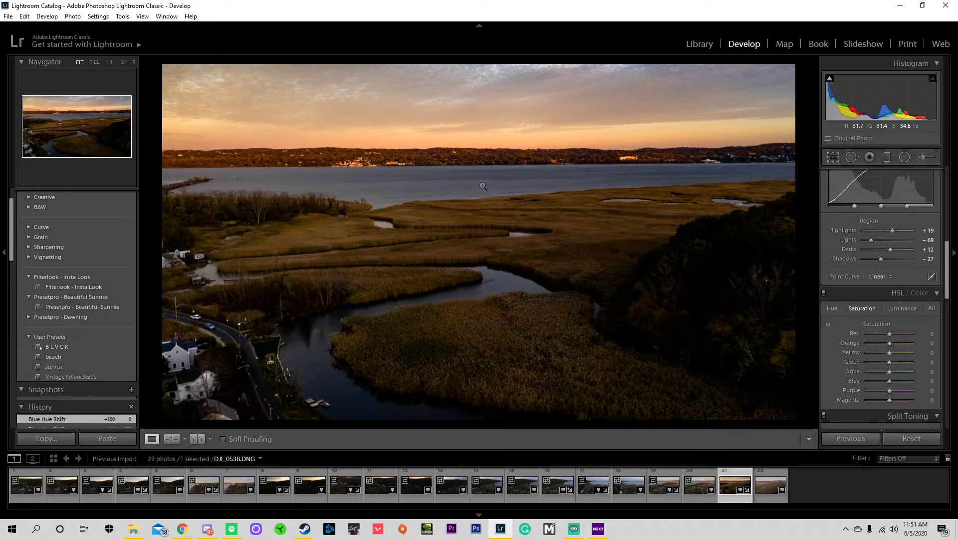
left_click_drag(888, 382, 839, 374)
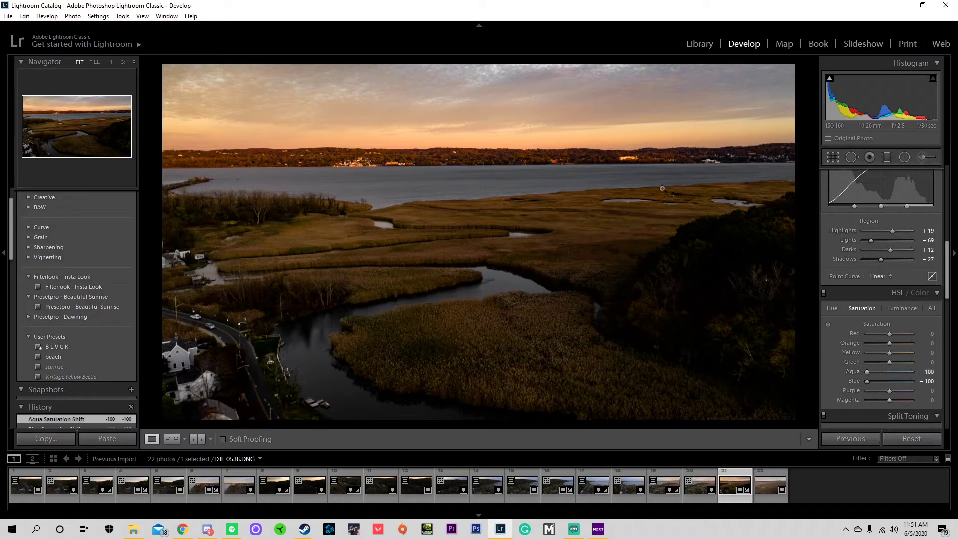
left_click(465, 174)
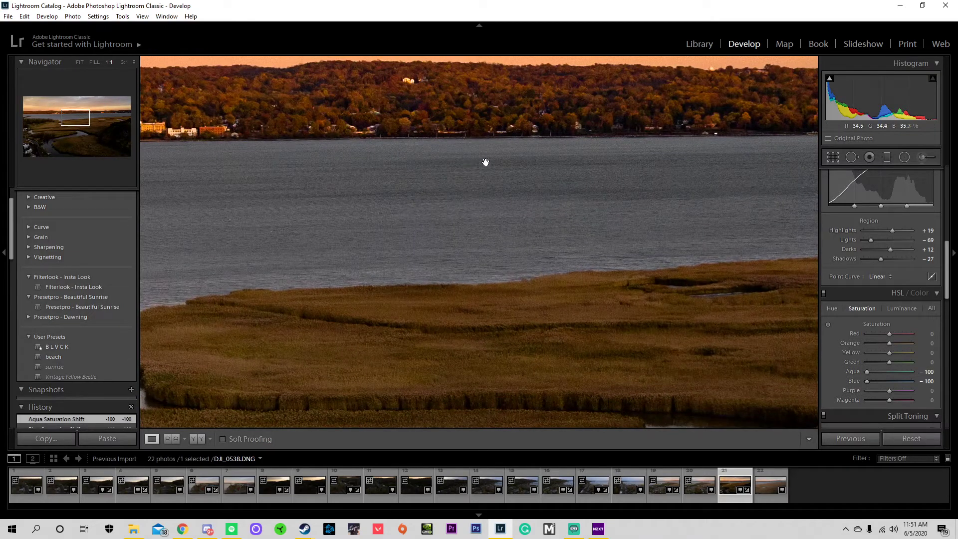
left_click(478, 219)
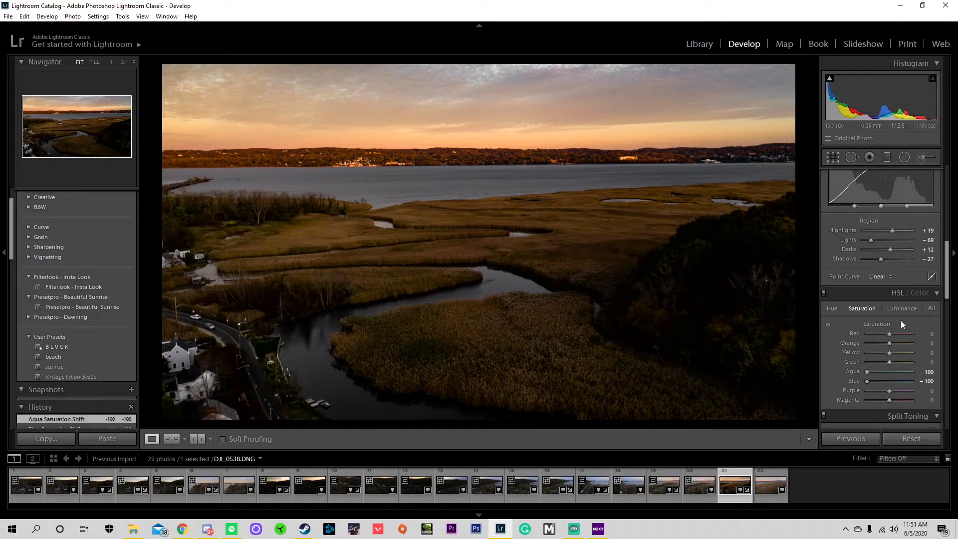
Reset the aqua and blue saturation to 0
left_click(927, 372)
type("0")
key("Return")
left_click(926, 380)
type("0")
key("Return")
Try the red and purple saturation, return both to 0, and raise the orange saturation to about +18
left_click_drag(890, 334, 828, 332)
mouse_move(870, 333)
left_mouse_down()
mouse_move(909, 338)
mouse_move(858, 333)
left_mouse_up()
left_click_drag(920, 333, 889, 332)
mouse_move(891, 344)
left_mouse_down()
mouse_move(848, 345)
mouse_move(915, 345)
mouse_move(851, 342)
mouse_move(891, 346)
left_mouse_up()
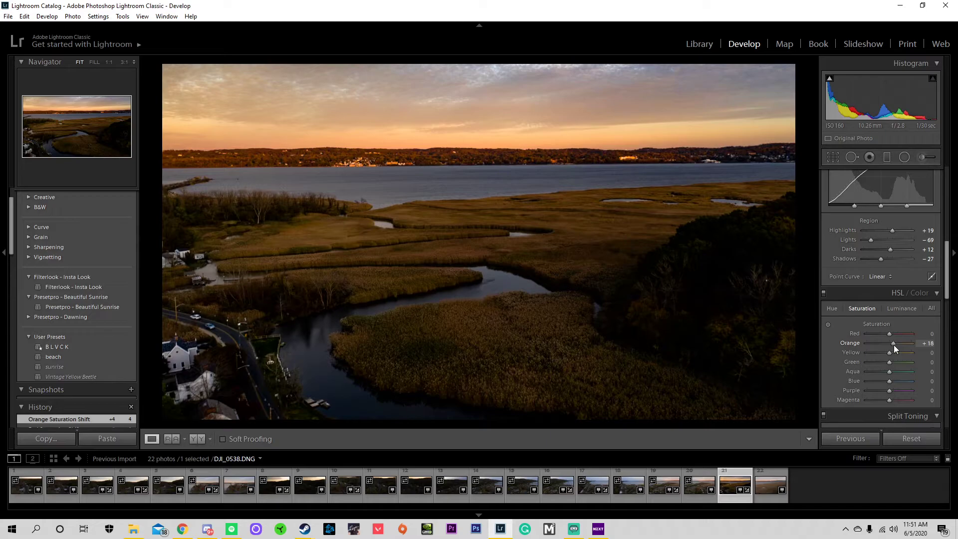
left_click_drag(893, 346, 894, 346)
left_click_drag(881, 390, 889, 389)
Try changing the luminance of the reds and blues, and reset both to 0
left_click(900, 308)
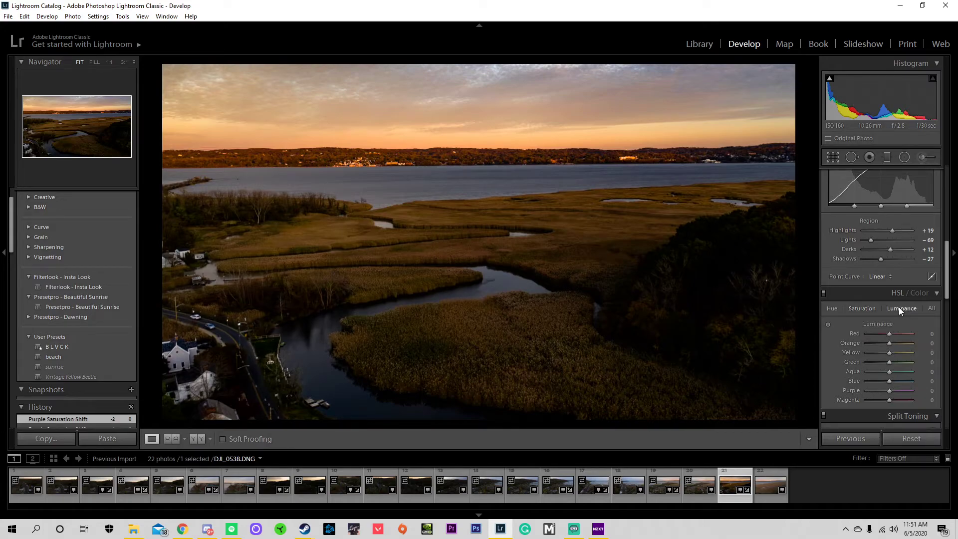
mouse_move(901, 335)
left_mouse_down()
mouse_move(920, 335)
mouse_move(889, 334)
left_mouse_up()
double_click(889, 334)
mouse_move(890, 381)
left_mouse_down()
mouse_move(914, 382)
mouse_move(889, 380)
left_mouse_up()
left_click(926, 382)
type("0")
key("Return")
Try changing the luminance of the aquas and greens, and reset both to 0
left_click_drag(886, 372, 888, 372)
left_click(931, 371)
type("0")
key("Return")
left_click_drag(866, 362, 890, 363)
left_click(928, 362)
type("0")
key("Return")
Try split toning the highlights at saturation 27 with different hues, and return hue and saturation to 0
scroll(900, 357, "down", 3)
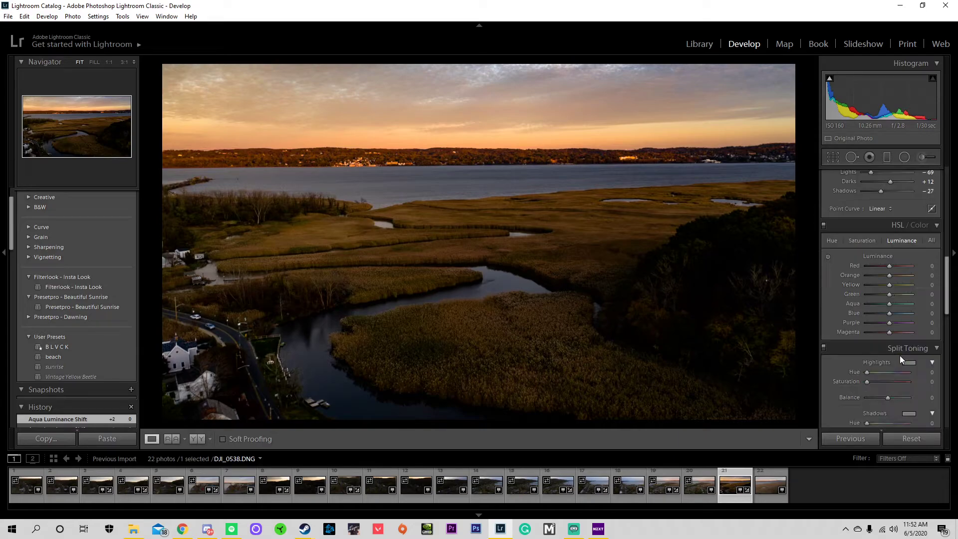
scroll(900, 355, "down", 3)
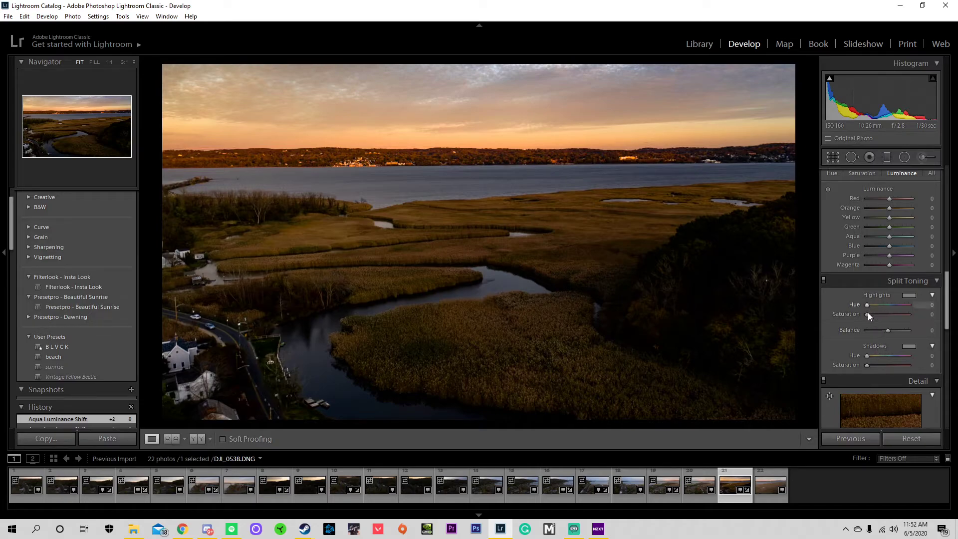
left_click_drag(870, 314, 872, 316)
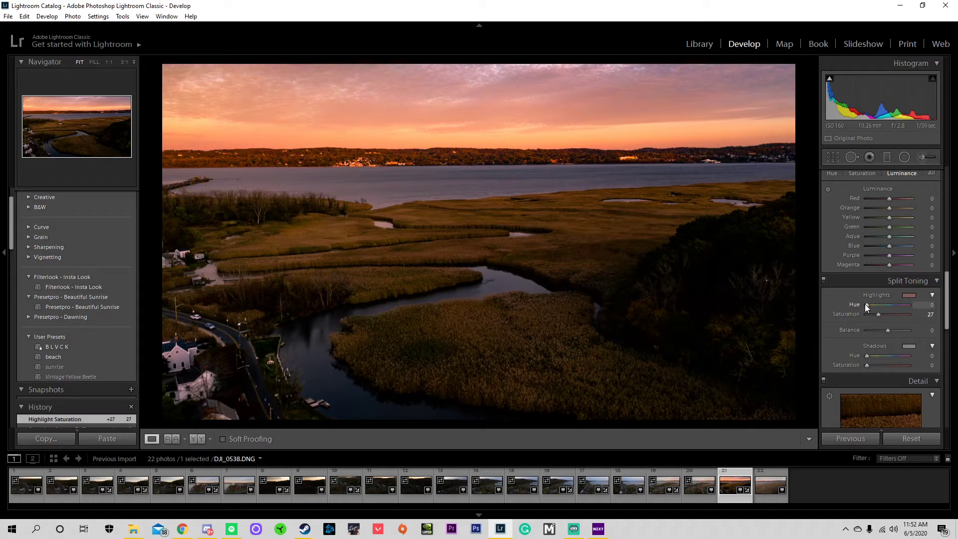
mouse_move(867, 304)
left_mouse_down()
mouse_move(913, 300)
mouse_move(864, 295)
left_mouse_up()
left_click_drag(864, 303, 843, 315)
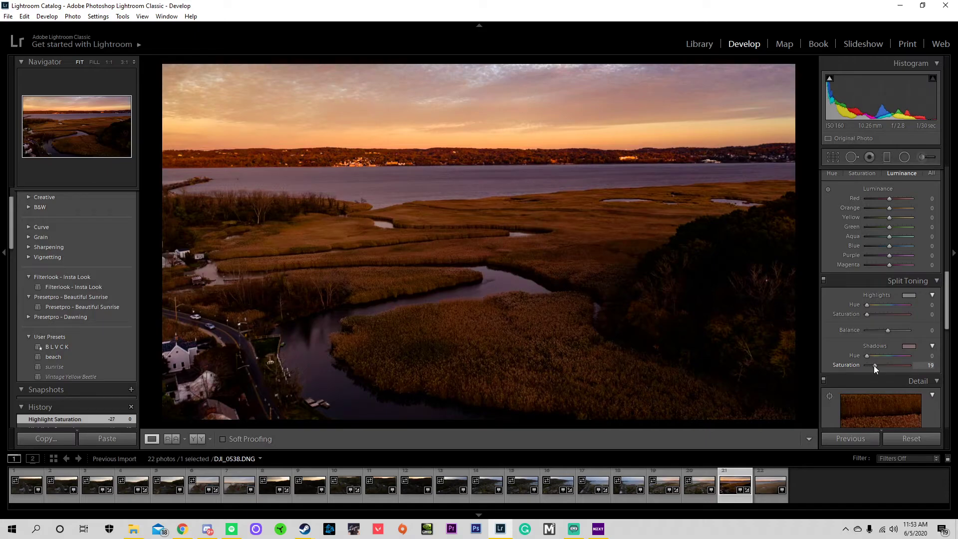
Try different split toning hues in the shadows, lower the shadow saturation to 6 and reset it
mouse_move(867, 355)
left_mouse_down()
mouse_move(912, 355)
mouse_move(866, 354)
mouse_move(867, 364)
left_mouse_up()
left_click_drag(869, 366, 871, 366)
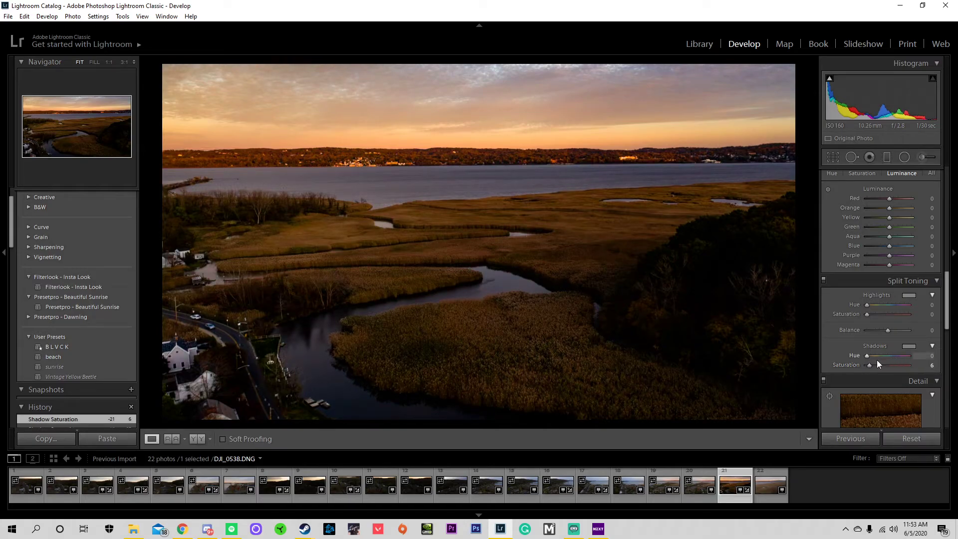
double_click(857, 365)
Try split toning with highlights at hue 163, saturation 54, shadows at hue 30, saturation 50, and balance reset to 0
mouse_move(870, 367)
left_mouse_down()
mouse_move(865, 355)
mouse_move(876, 357)
left_mouse_up()
left_click_drag(866, 314, 889, 318)
left_click_drag(871, 366, 887, 363)
mouse_move(887, 330)
left_mouse_down()
mouse_move(868, 329)
mouse_move(906, 330)
mouse_move(896, 326)
mouse_move(869, 331)
mouse_move(907, 335)
mouse_move(865, 332)
mouse_move(888, 328)
left_mouse_up()
left_click(930, 330)
type("0")
key("Return")
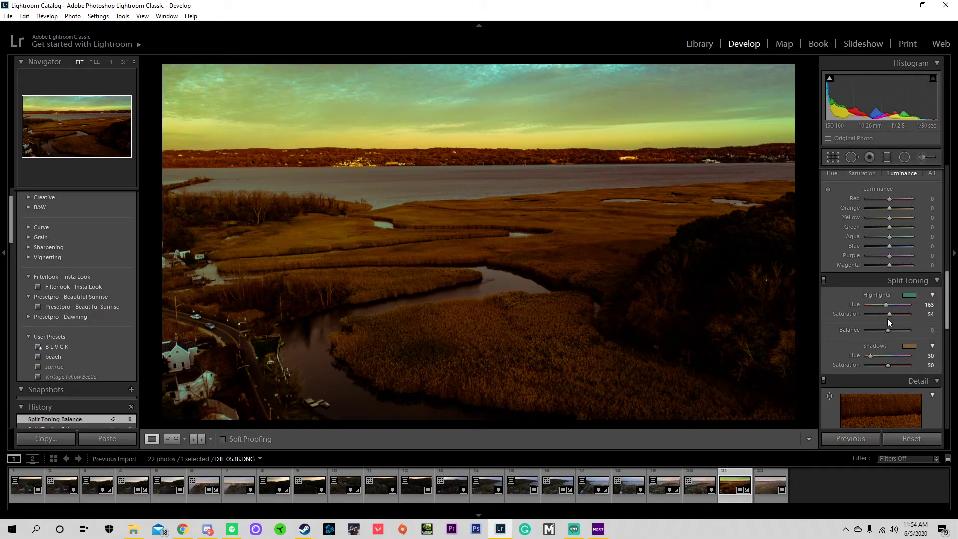
Lower the split toning highlight saturation to 5, and reset the shadow saturation and highlight hue to 0
left_click_drag(889, 312, 869, 313)
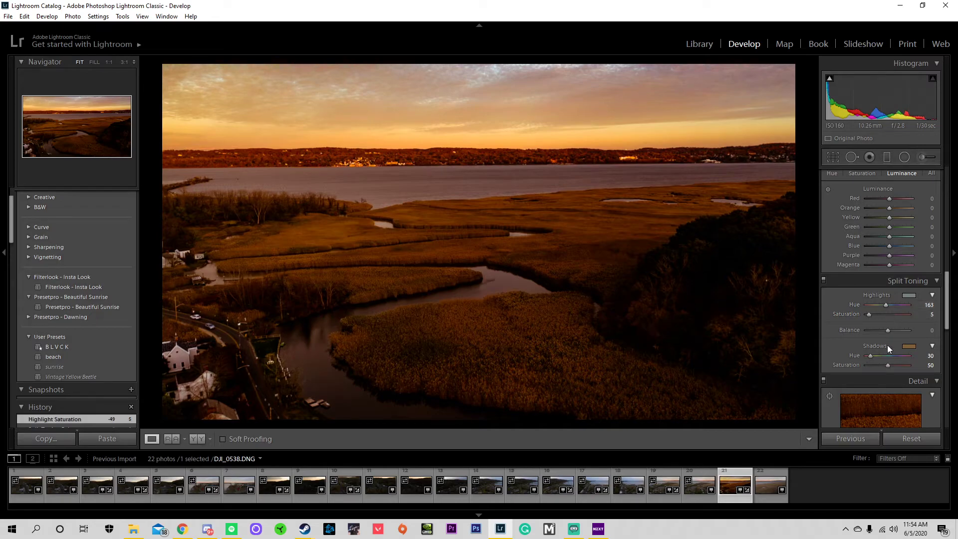
left_click(930, 364)
type("0")
key("Return")
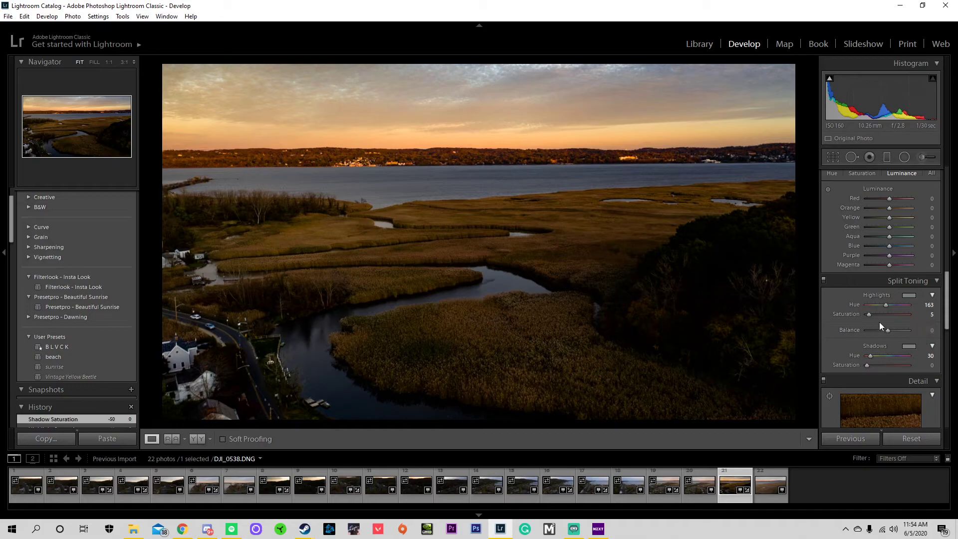
double_click(858, 307)
Examine the creek bend between the reeds at 1:1 and in the sharpening detail preview
scroll(838, 349, "down", 5)
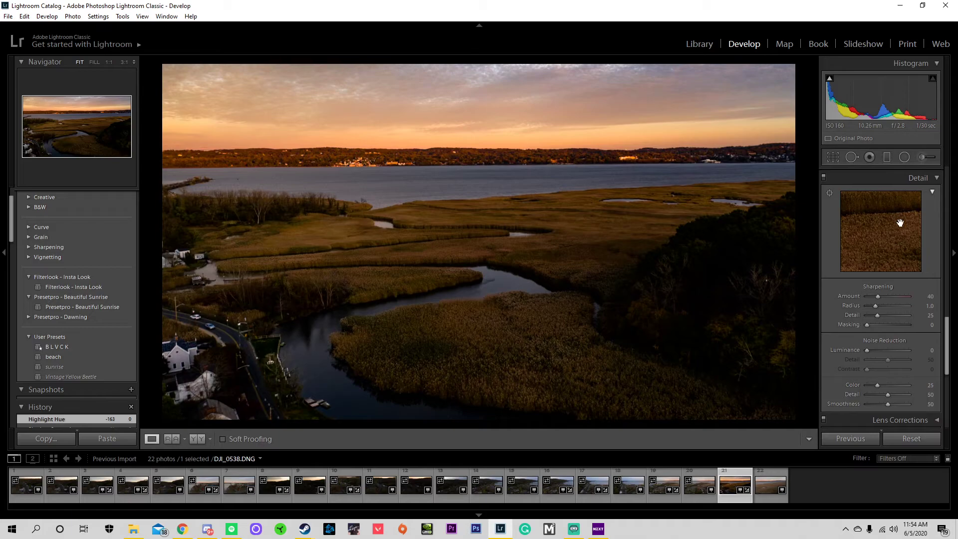
left_click_drag(885, 229, 906, 248)
left_click(886, 239)
left_click_drag(453, 329, 591, 263)
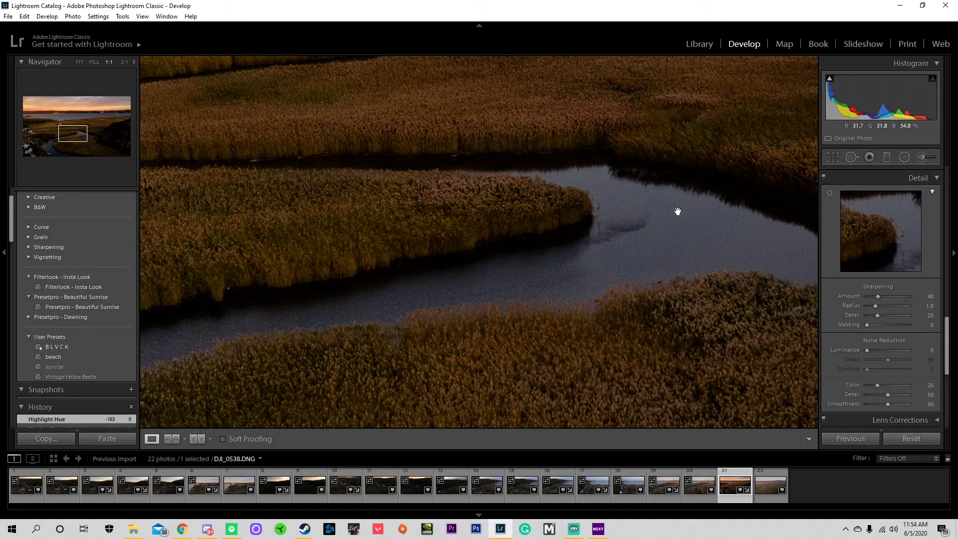
Set the clarity to 0 for comparison, raise it to +25, and dismiss the mail notification
scroll(857, 262, "up", 10)
scroll(878, 287, "up", 2)
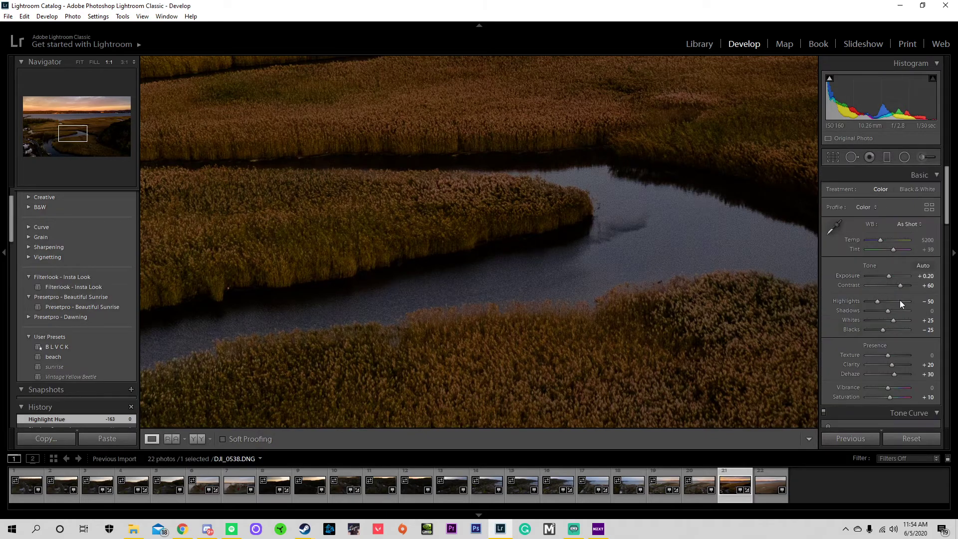
left_click(927, 365)
type("0")
key("Return")
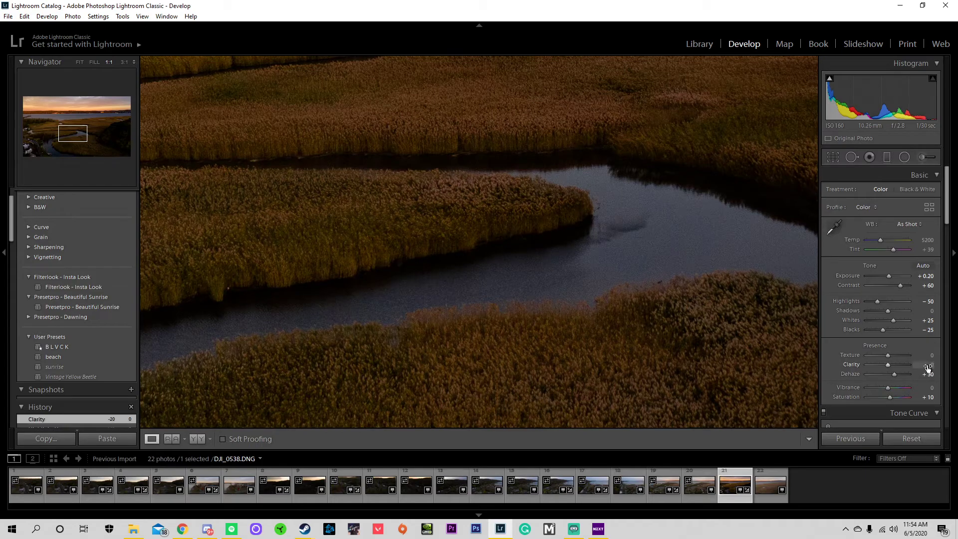
type("25")
key("Return")
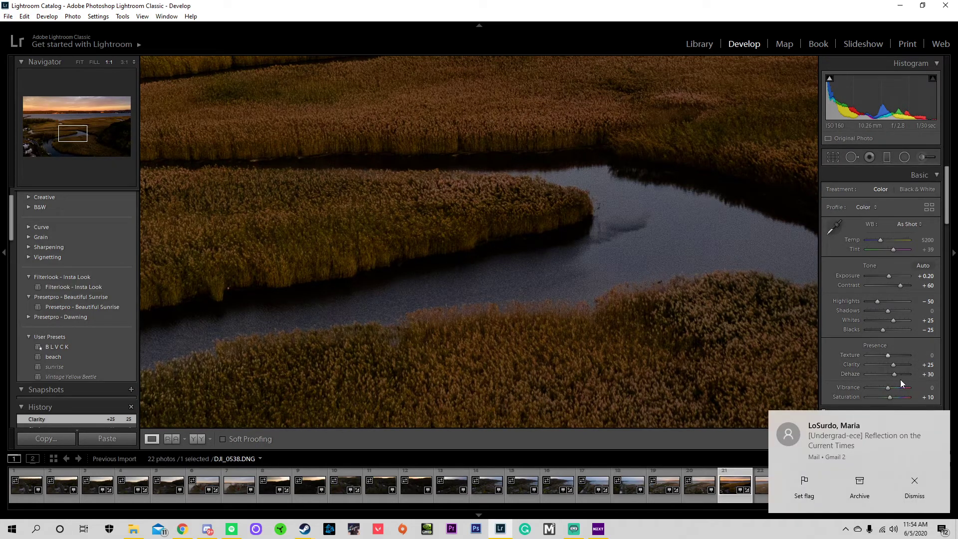
left_click(910, 471)
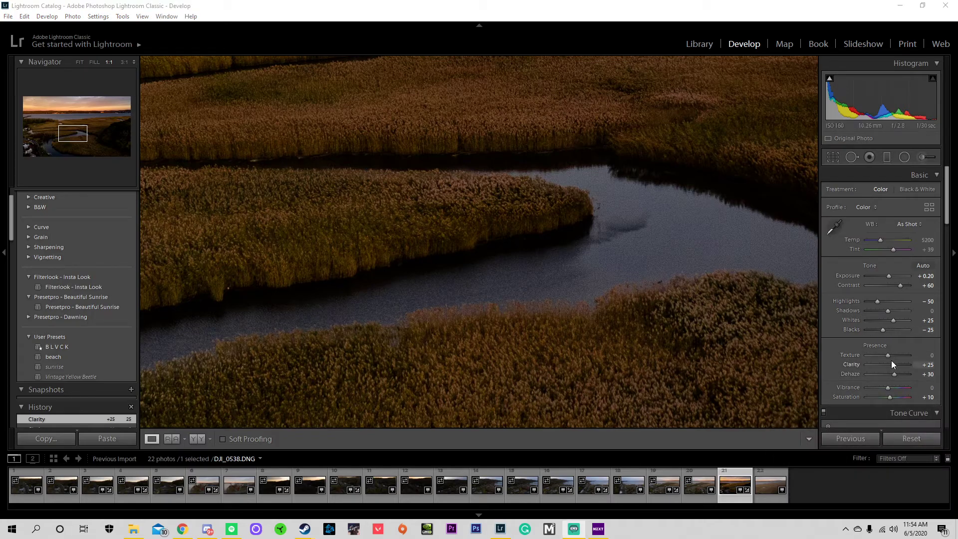
Set the sharpening amount to 23, trying 150 for comparison and undoing the reset
scroll(877, 372, "down", 12)
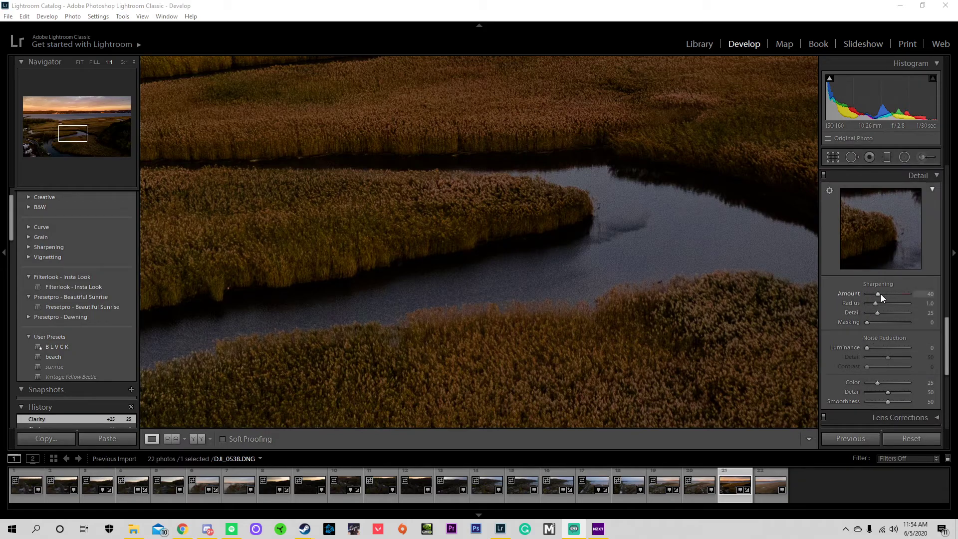
mouse_move(878, 296)
left_mouse_down()
mouse_move(897, 297)
mouse_move(873, 292)
left_mouse_up()
key("z")
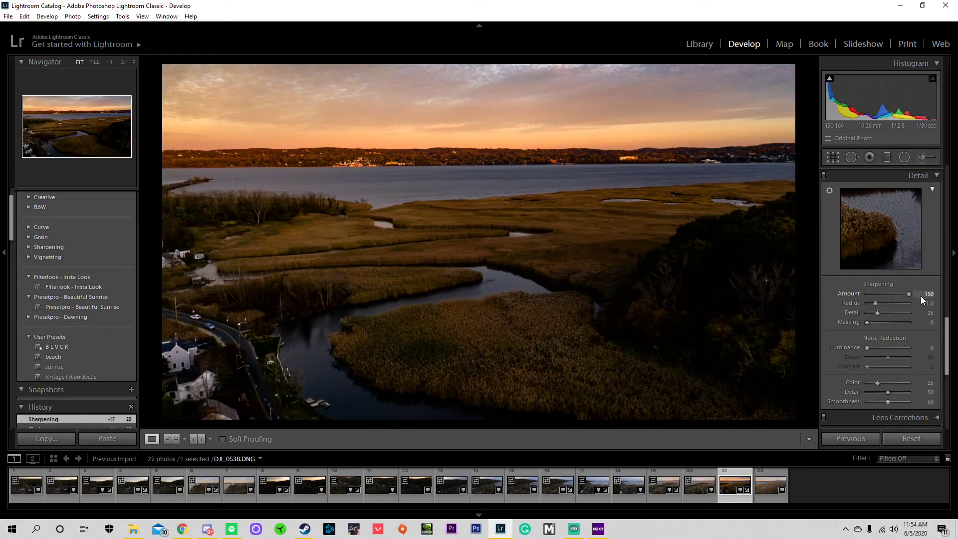
double_click(862, 295)
key("ctrl+z")
Try a sharpening radius of 1.1 on the creek at 1:1 and undo it
left_click(597, 313)
left_click_drag(443, 315, 768, 268)
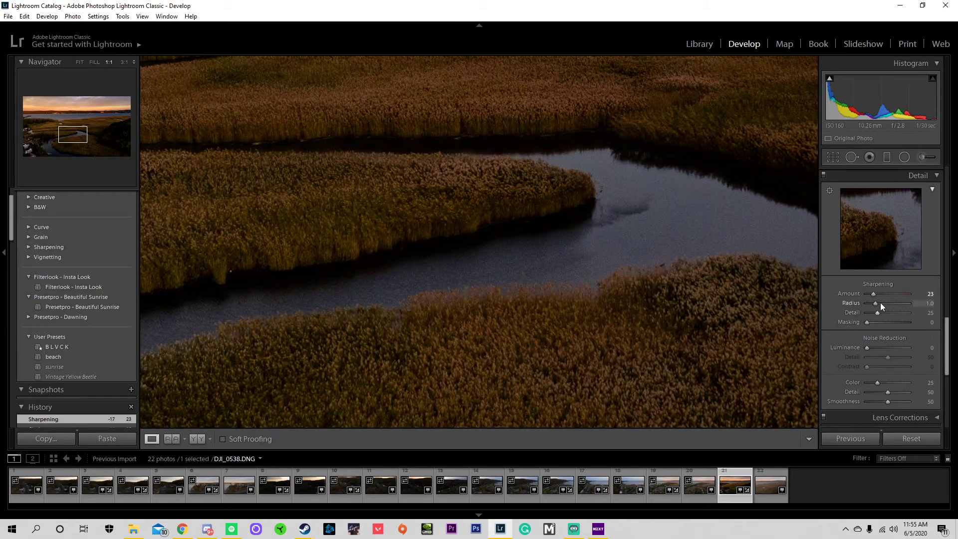
left_click_drag(893, 304, 873, 307)
key("ctrl+z")
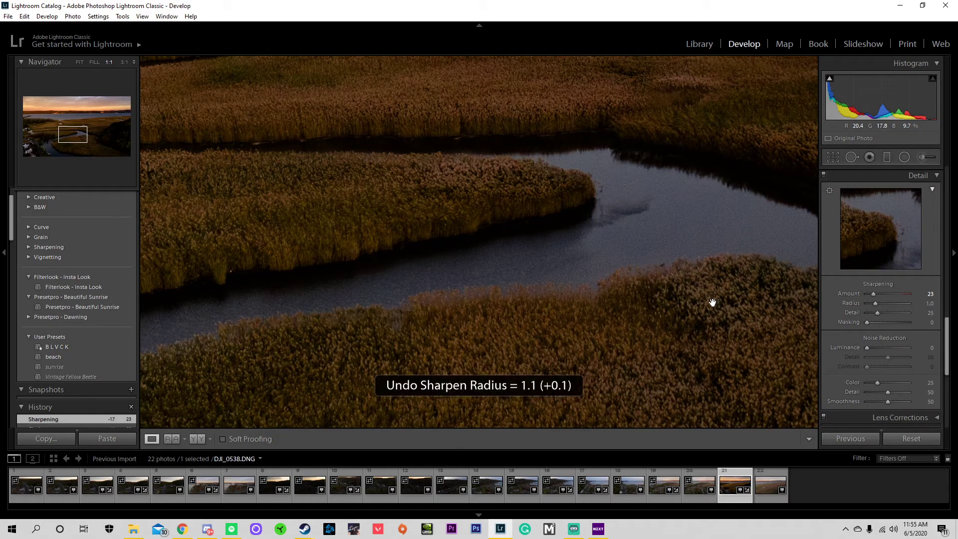
left_click(573, 289)
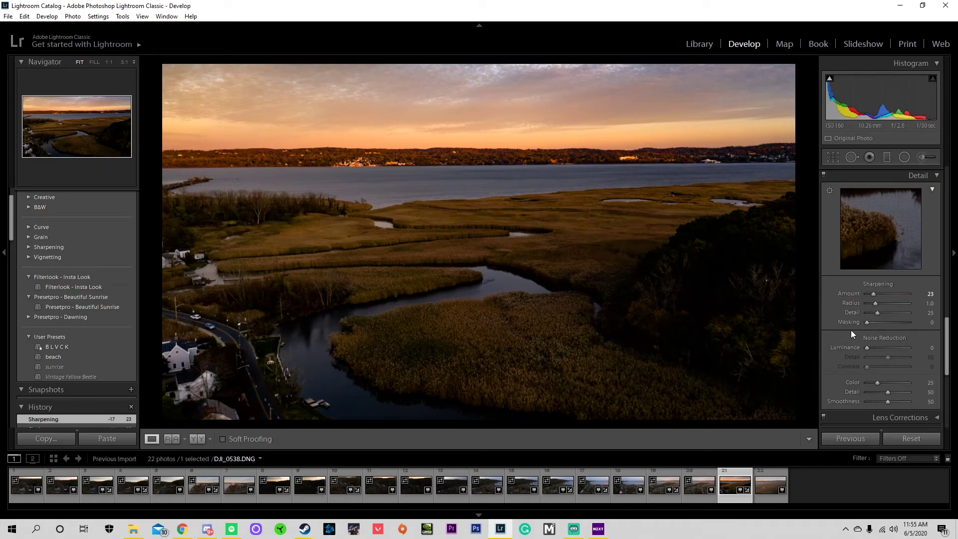
Set the luminance noise reduction to 21, checking the dark trees at 1:1 and the whole photo
scroll(848, 338, "down", 3)
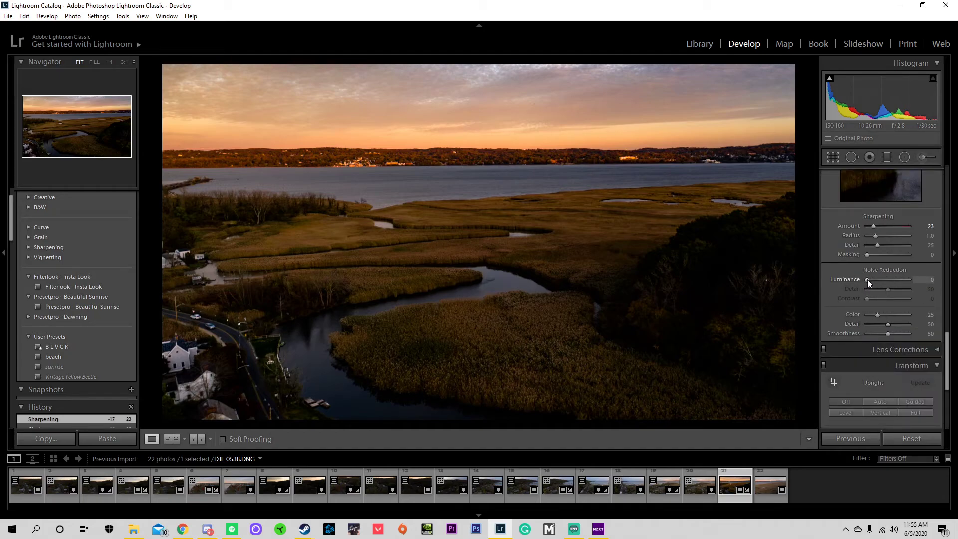
left_click(717, 286)
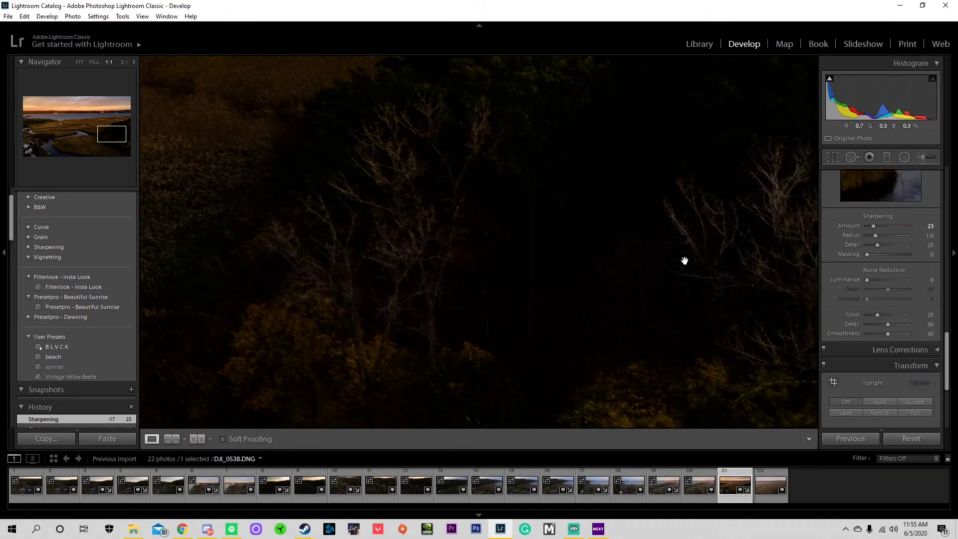
left_click_drag(867, 281, 876, 280)
left_click(560, 278)
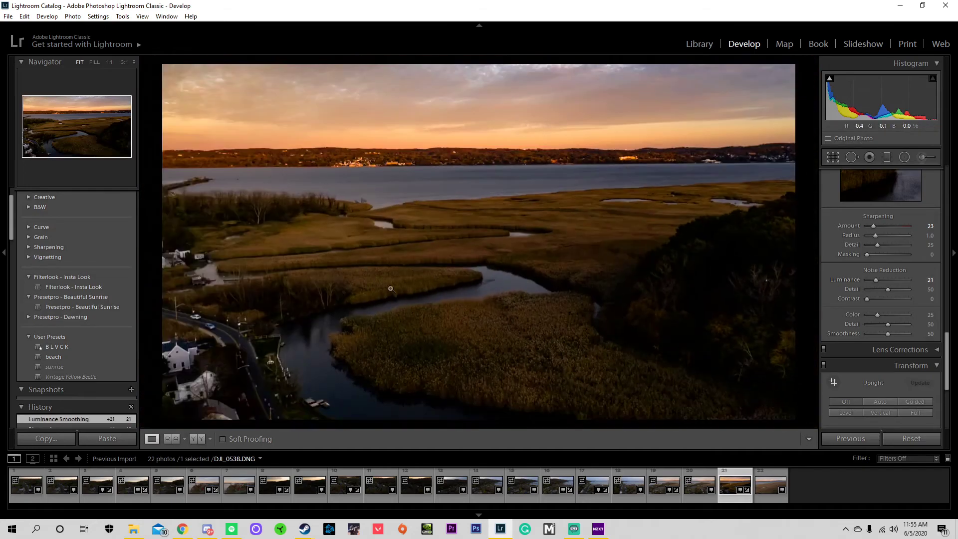
Set the luminance noise reduction to 8 and its detail to 25, checking the marsh and creek at 1:1
left_click(410, 305)
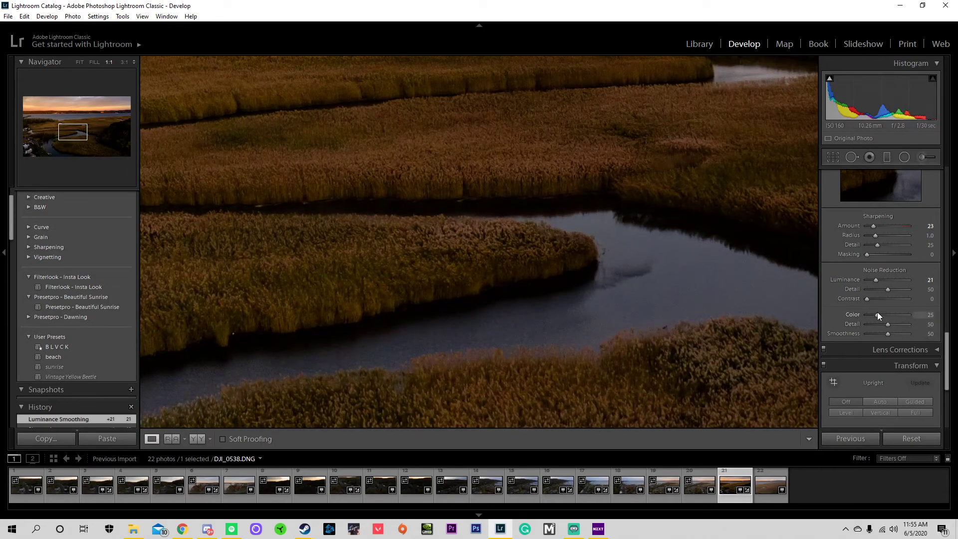
mouse_move(881, 280)
left_mouse_down()
mouse_move(863, 280)
mouse_move(871, 286)
left_mouse_up()
left_click_drag(714, 278, 588, 274)
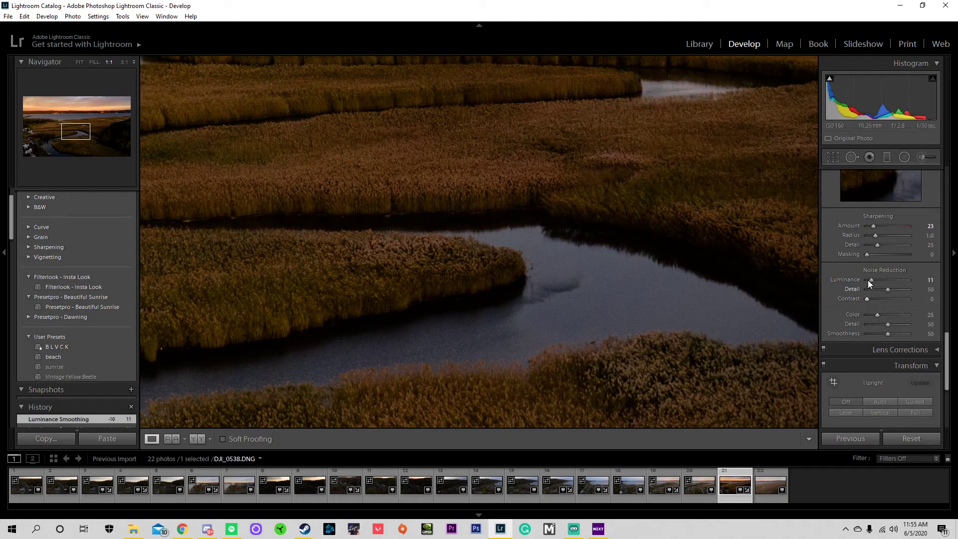
left_click_drag(872, 279, 903, 281)
left_click_drag(872, 278, 873, 279)
left_click_drag(869, 299, 908, 297)
left_click(479, 260)
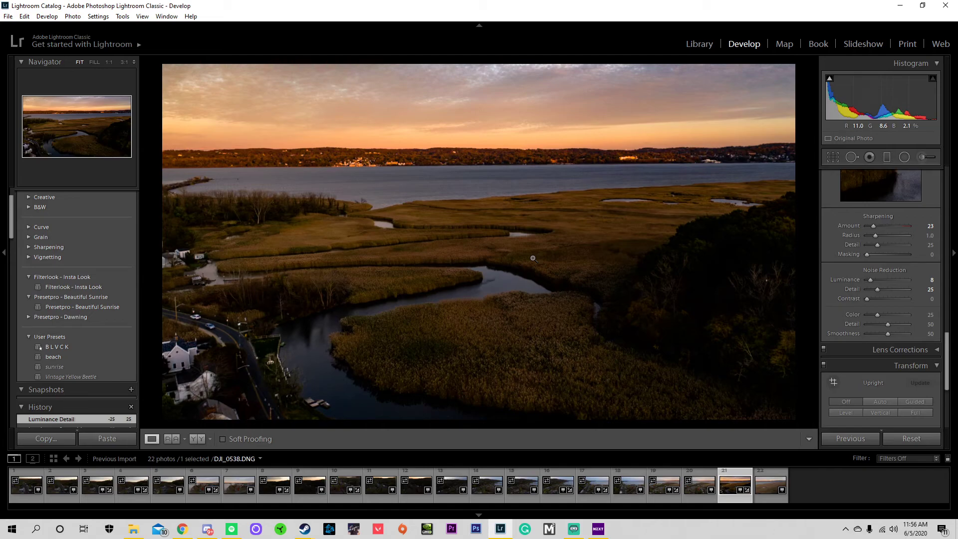
Compare the noise-reduced edit with the unedited photo twice in the full view
key("backslash")
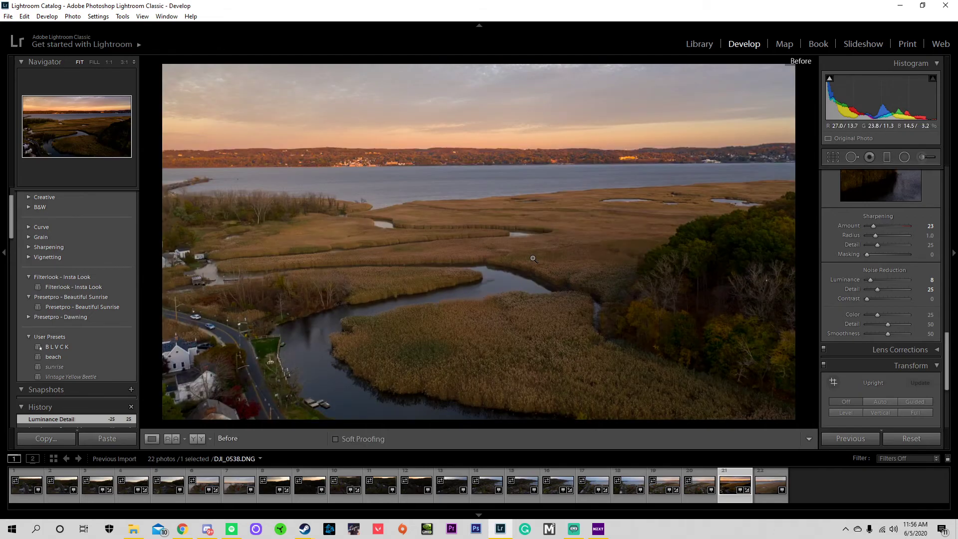
key("backslash")
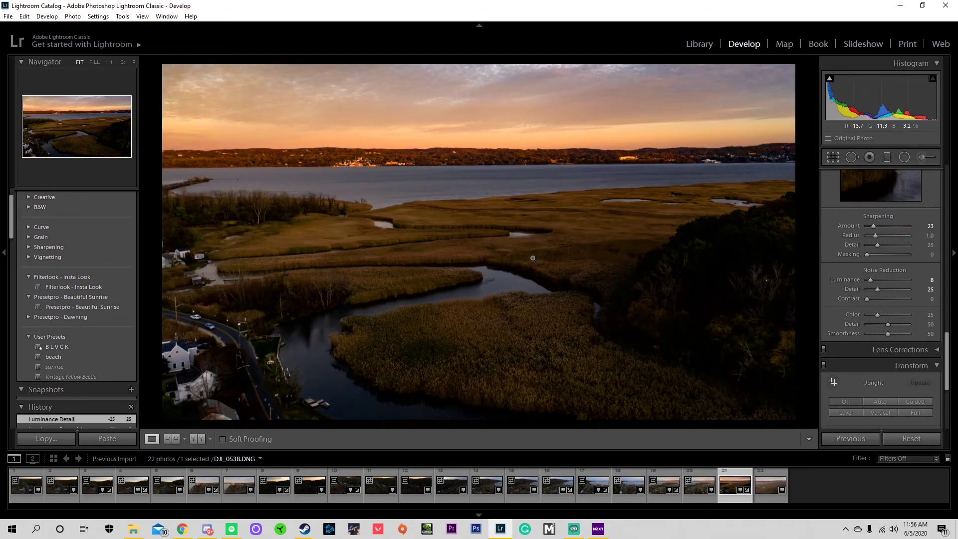
key("backslash")
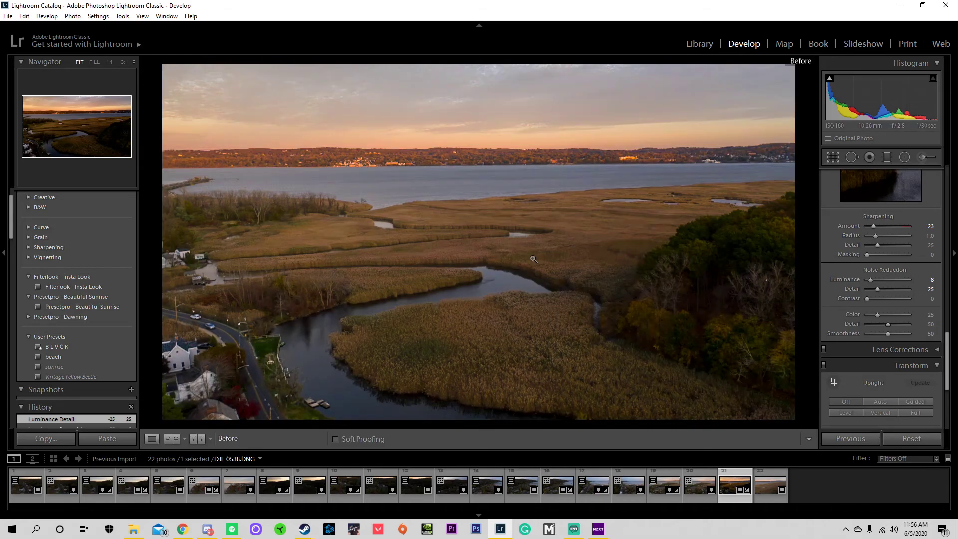
key("backslash")
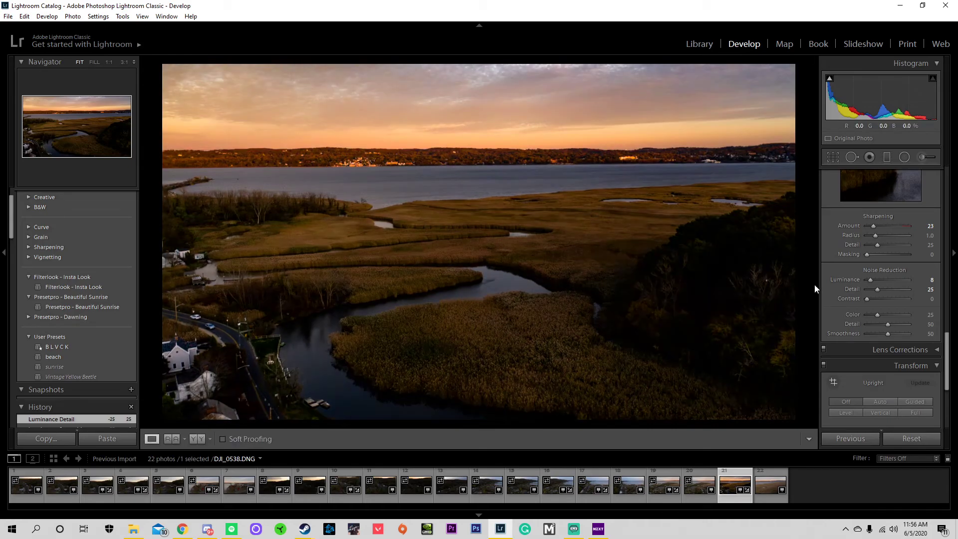
Examine the lens profile and chromatic aberration options in the Lens Corrections settings, then collapse them
scroll(840, 312, "down", 3)
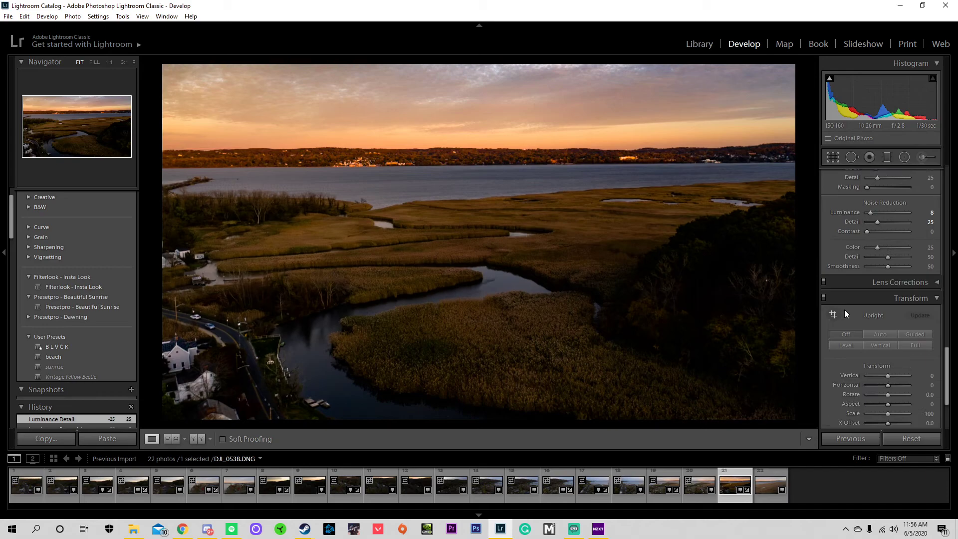
scroll(844, 309, "down", 3)
left_click(913, 214)
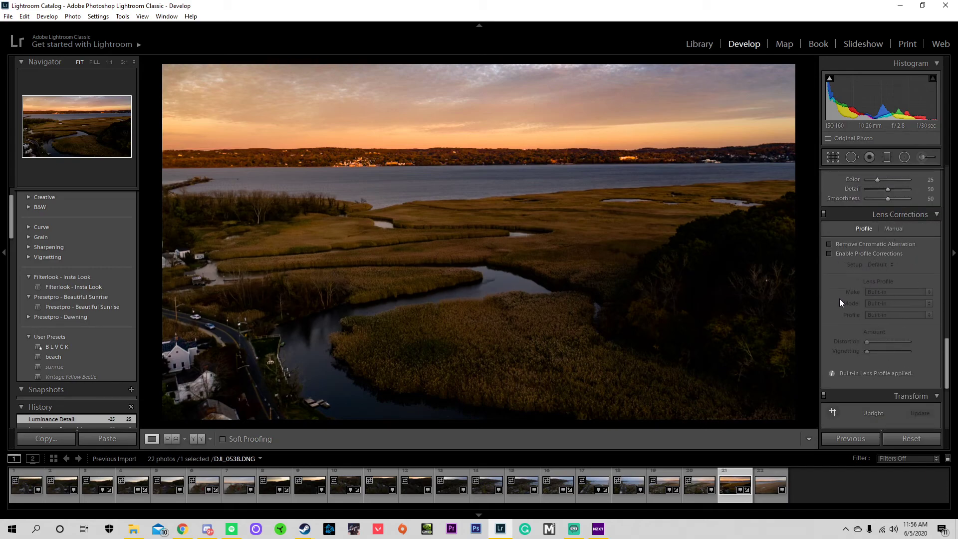
left_click(909, 214)
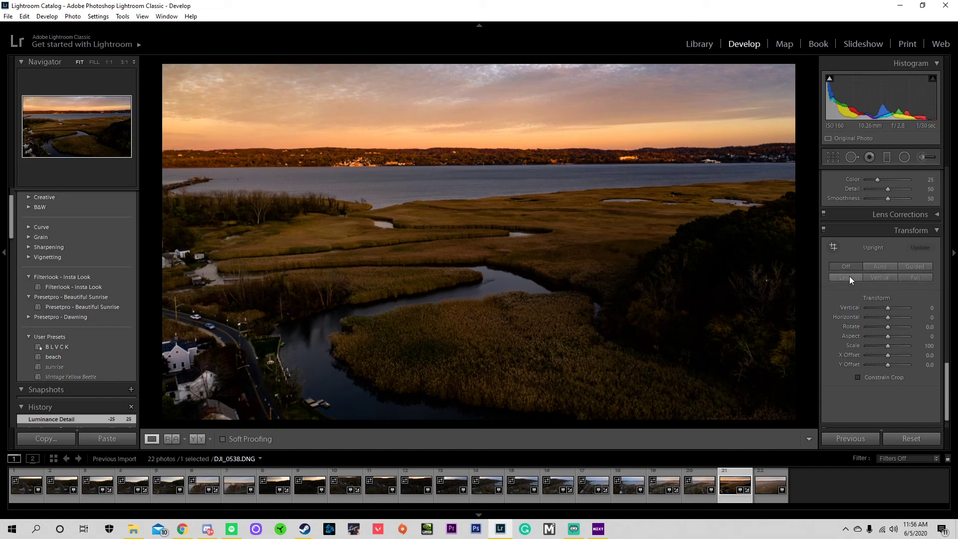
Try the Level and Auto Upright corrections on the photo and set Upright back to Off
left_click(849, 277)
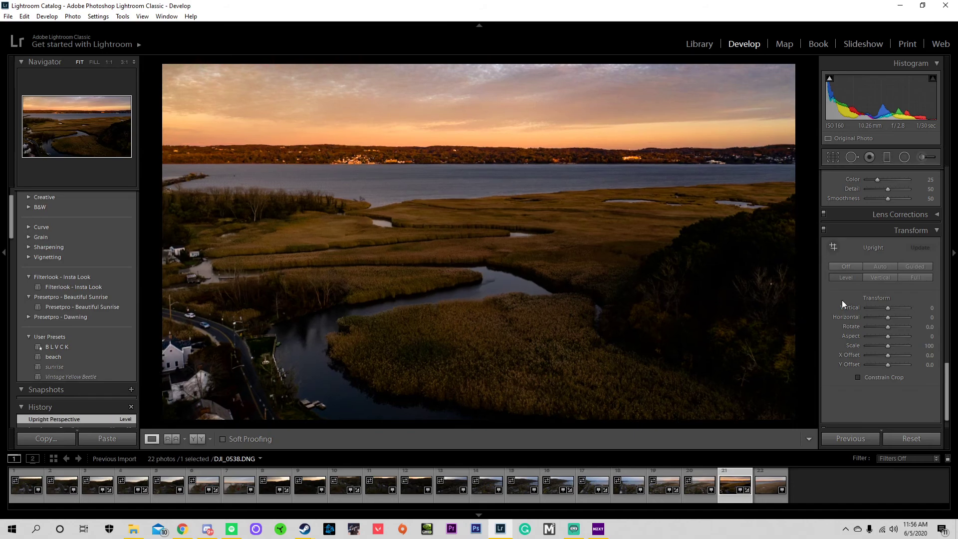
left_click(846, 266)
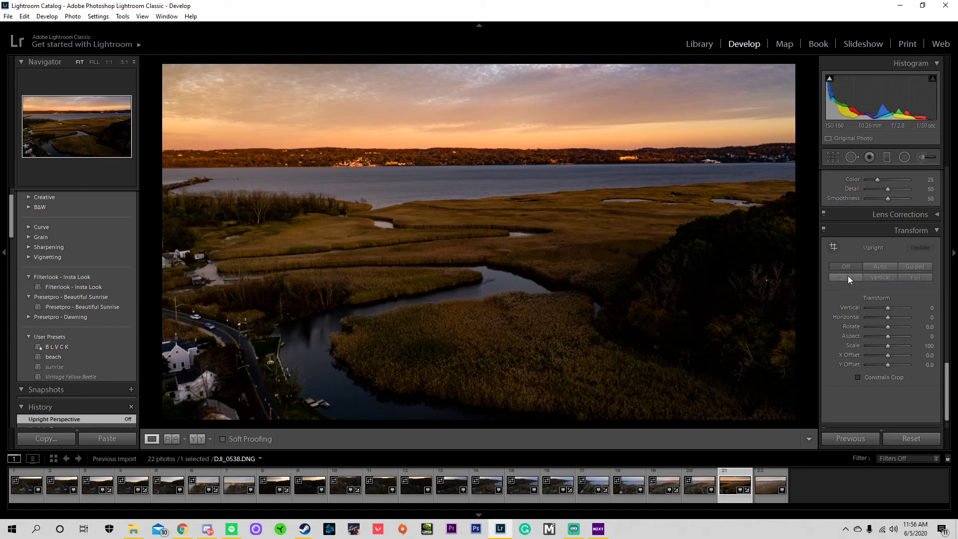
left_click(848, 276)
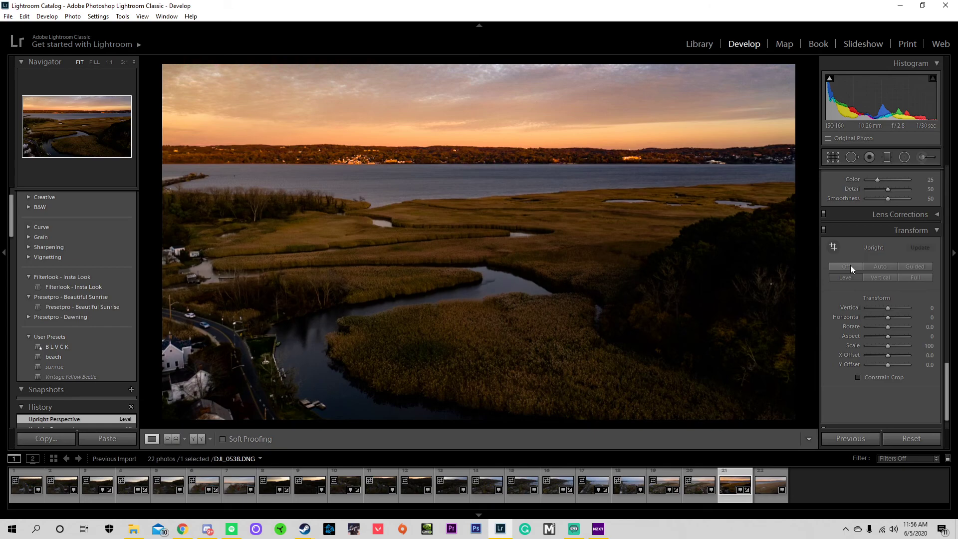
left_click(850, 266)
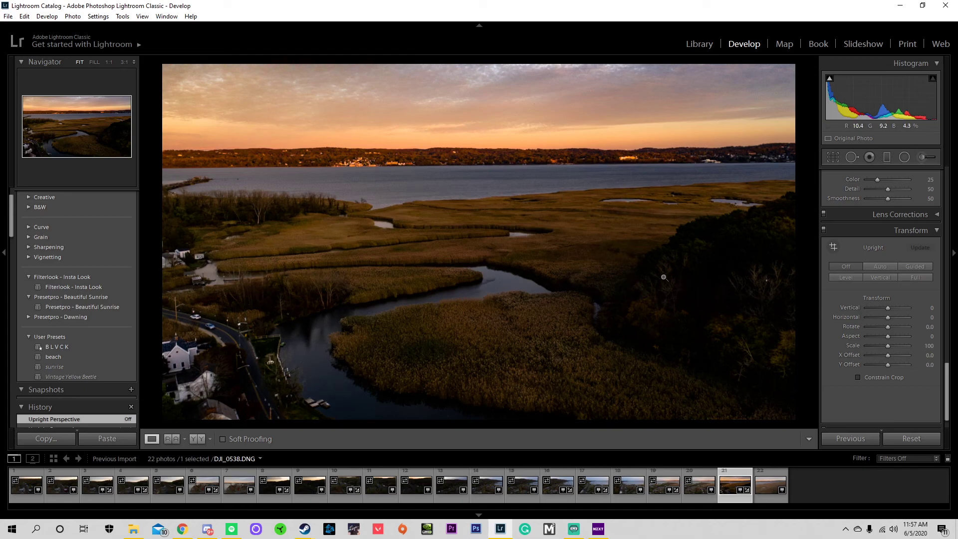
left_click(884, 265)
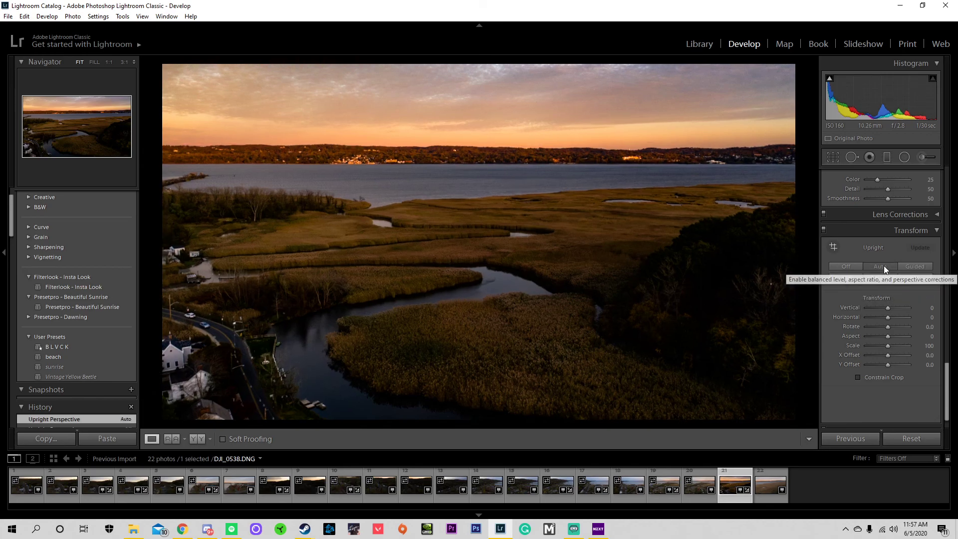
left_click(847, 266)
left_click_drag(888, 307, 887, 312)
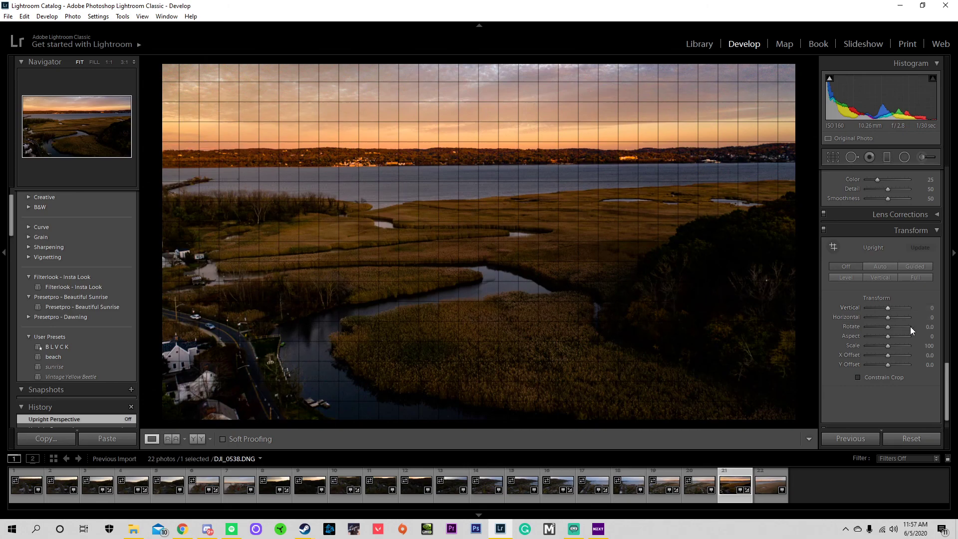
Check the whole edit against the original photo by toggling the before view, ending on the edited version
scroll(878, 384, "down", 1)
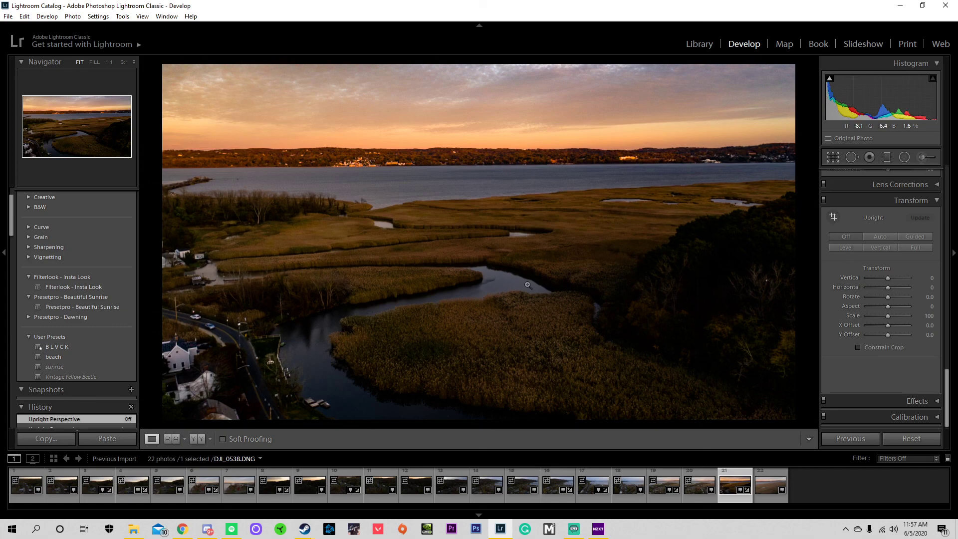
key("backslash")
key("backslash")
key("backslash")
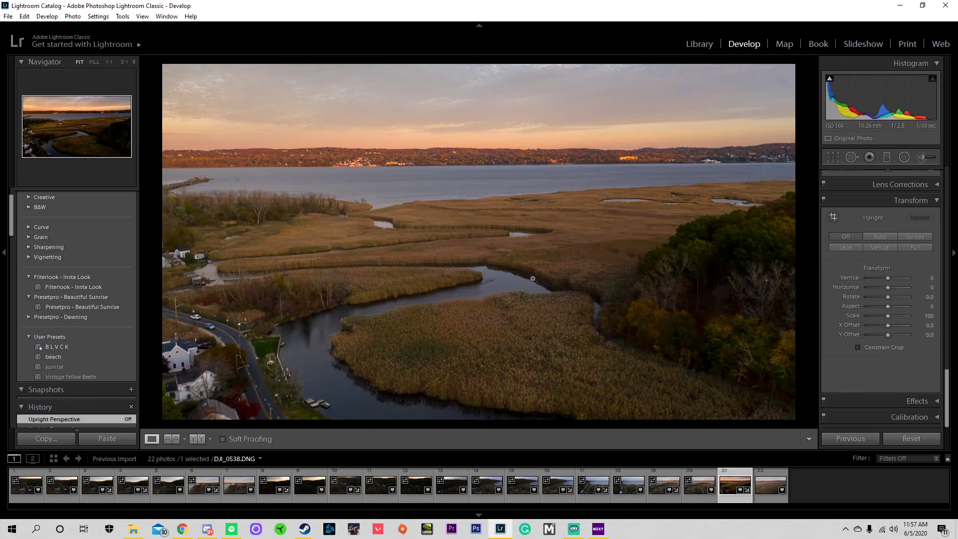
key("backslash")
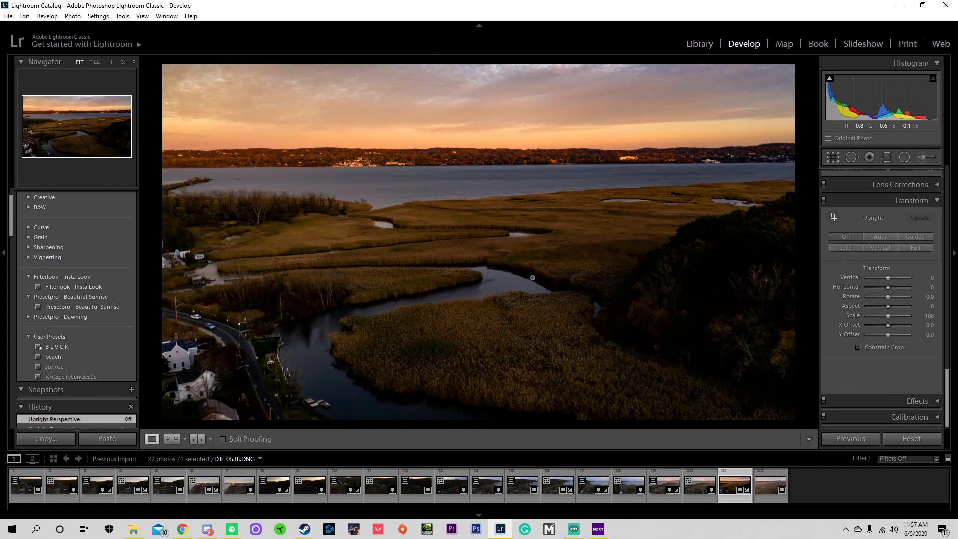